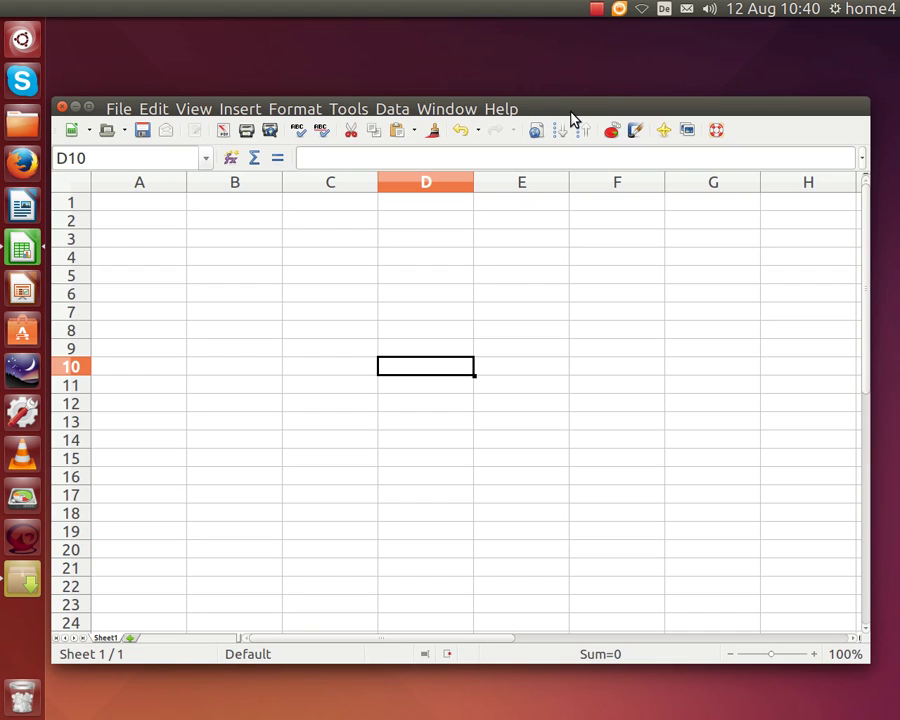
# - Enter the headings "X" in cell D10 and "Y=kX(1-X)" in cell E10
pyautogui.write('X')
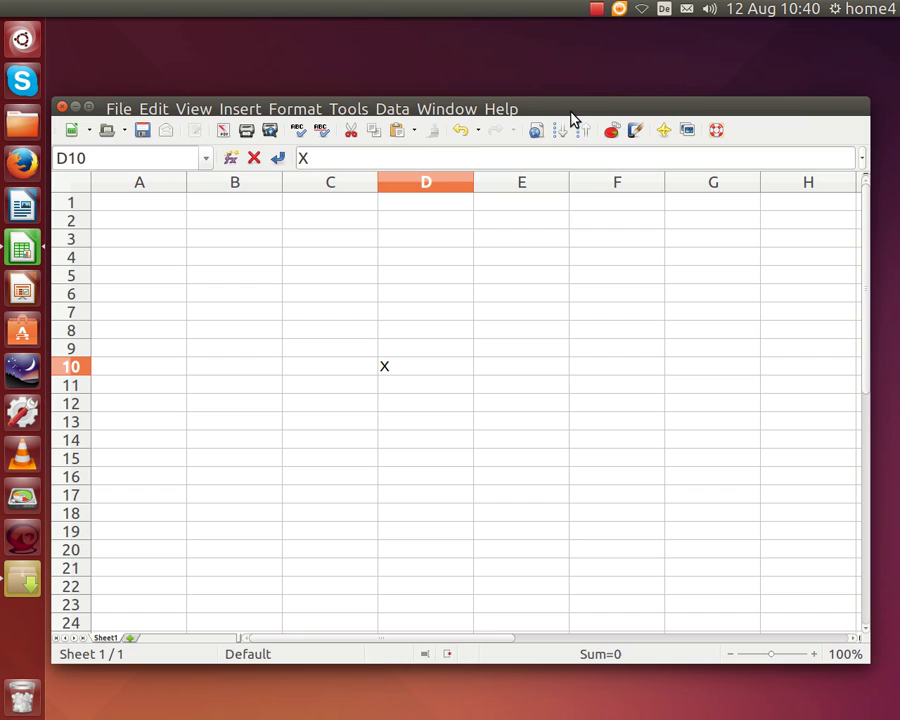
pyautogui.press('Tab')
pyautogui.write('Y')
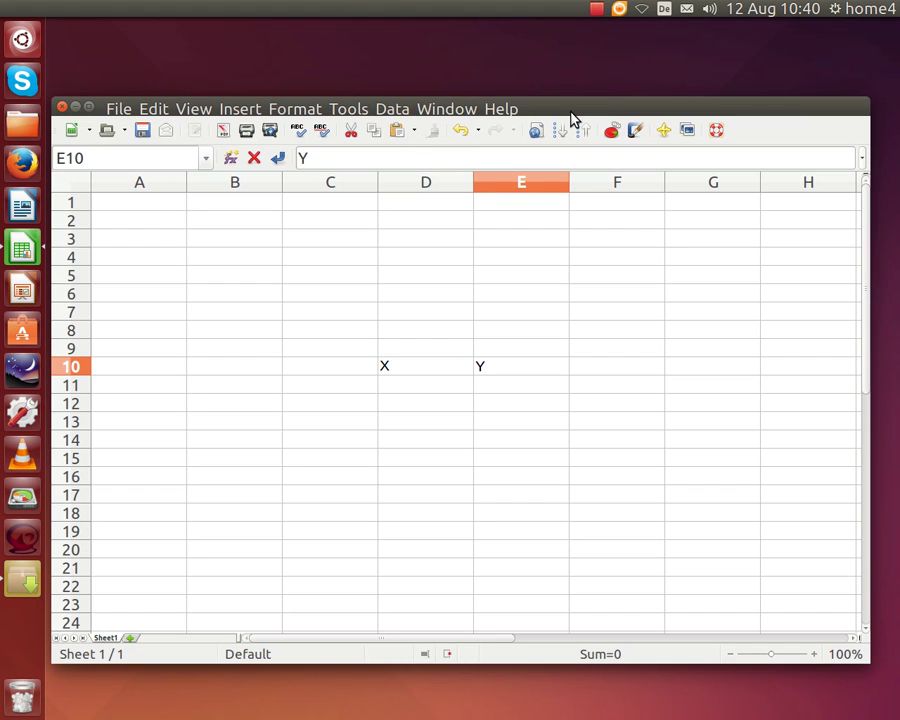
pyautogui.write('=kX(1-')
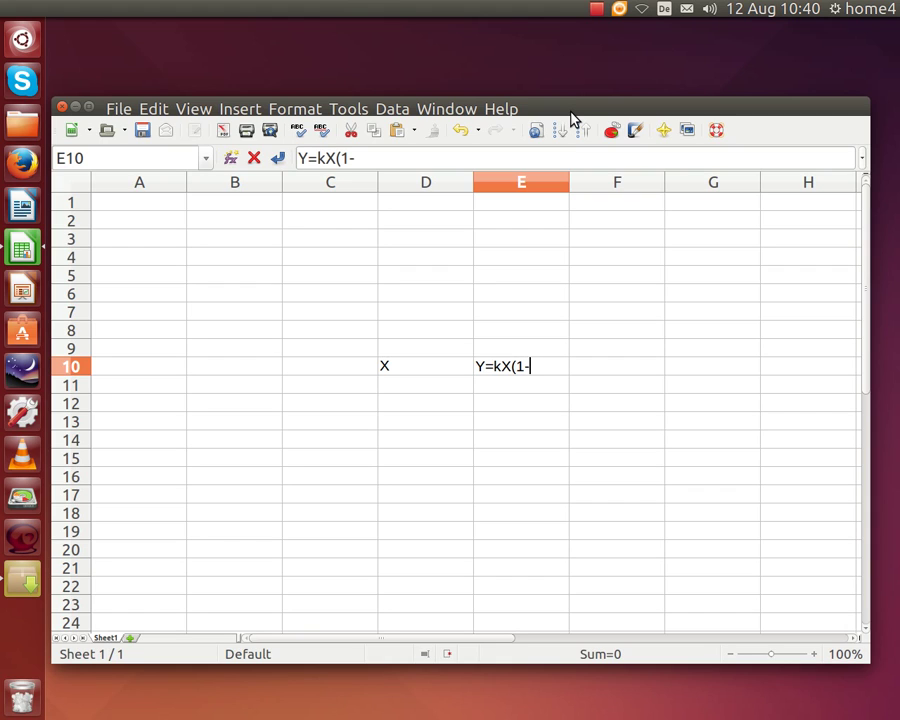
pyautogui.write('X)')
pyautogui.press('Return')
# - Extend the heading in cell D10 to read "X 0-1"
pyautogui.press('Up')
pyautogui.press('Left')
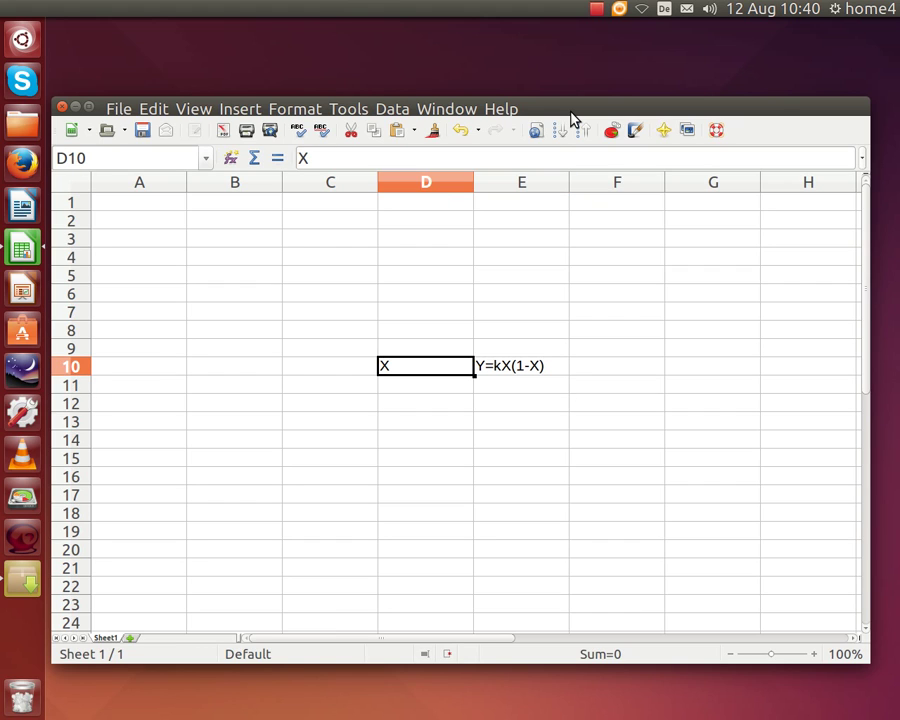
pyautogui.press('F2')
pyautogui.write('0')
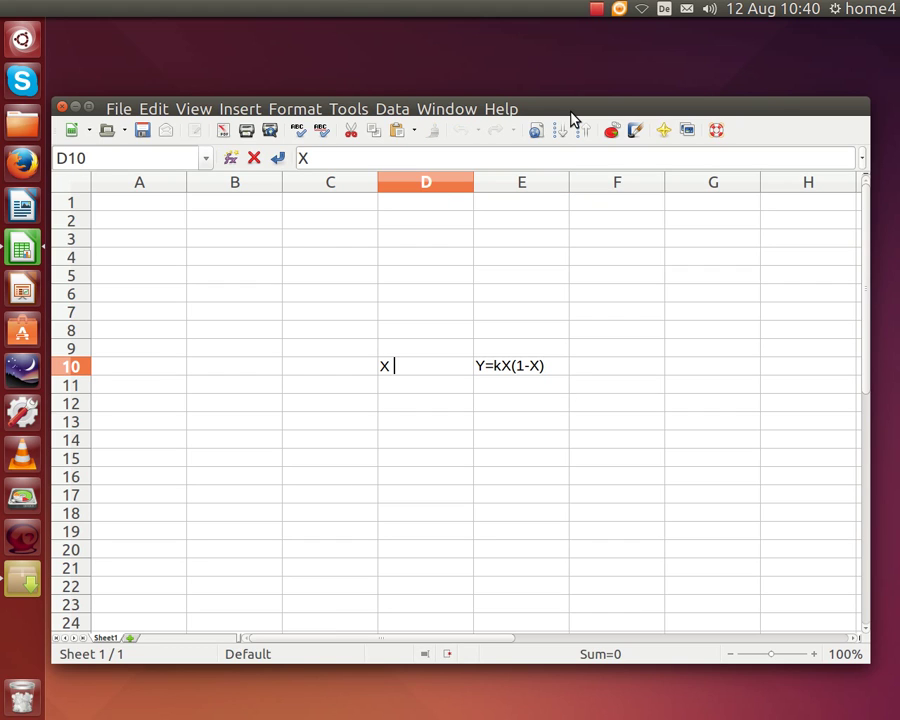
pyautogui.write('-1')
pyautogui.press('Return')
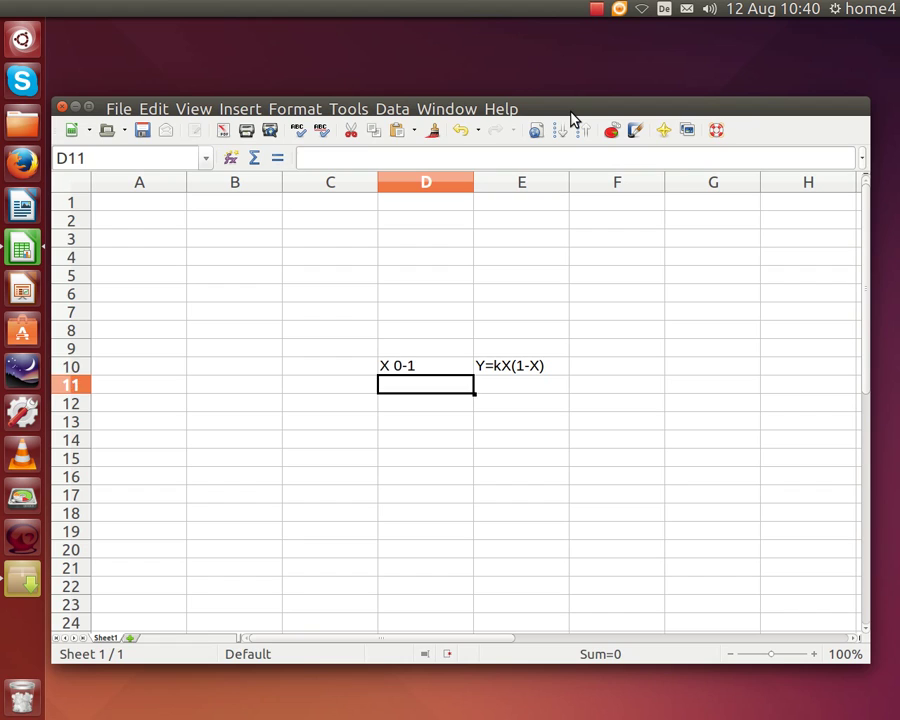
# - Enter the heading "K 0-4" in cell A10 and the value 2.5 in the cell below it
pyautogui.press('Up')
pyautogui.press('Left')
pyautogui.press('Left')
pyautogui.press('Left')
pyautogui.write('k')
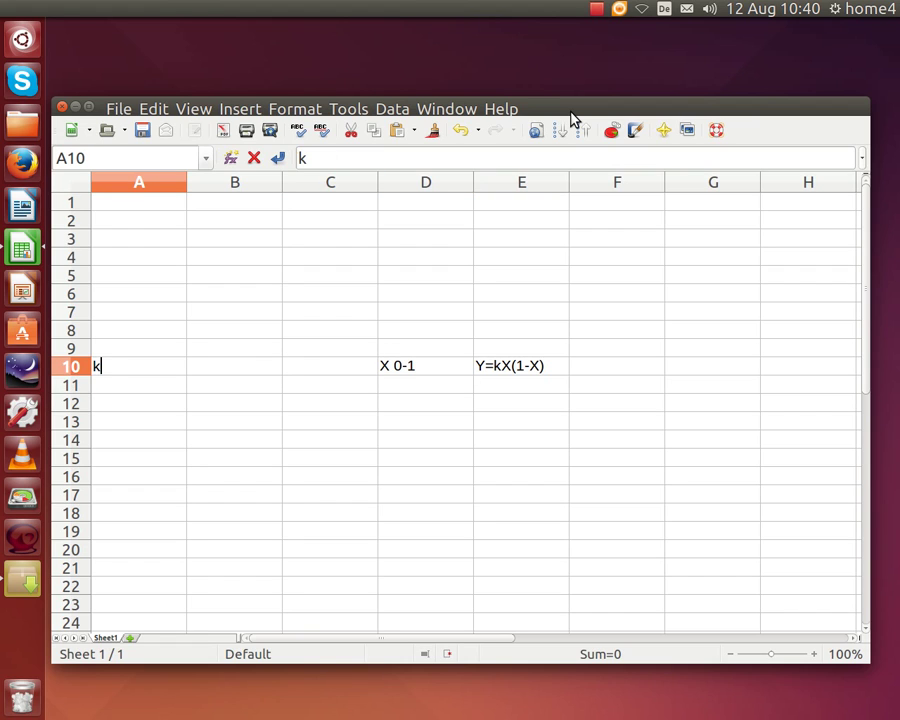
pyautogui.write(' 0-4')
pyautogui.press('Return')
pyautogui.write('2.5')
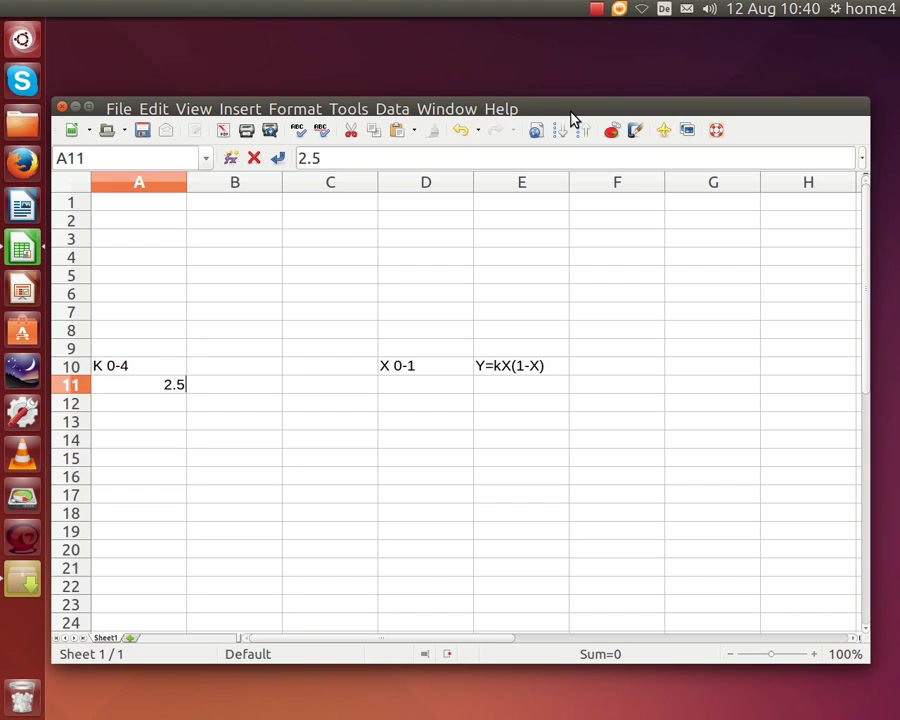
pyautogui.press('Return')
# - Enter the starting X value 0.247 in cell D11
pyautogui.press('Up')
pyautogui.press('Right')
pyautogui.press('Right')
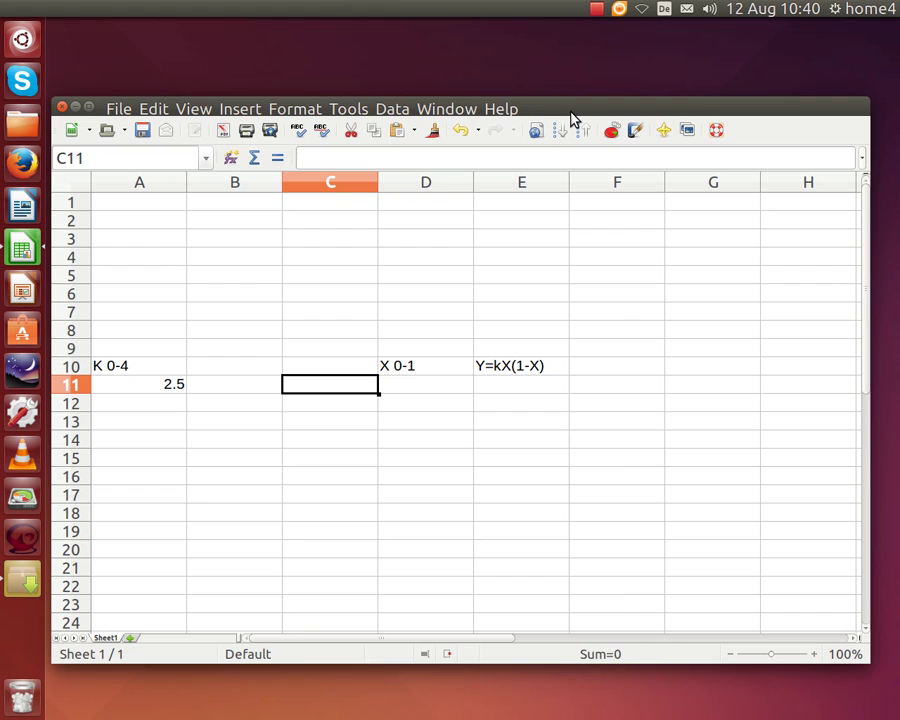
pyautogui.press('Right')
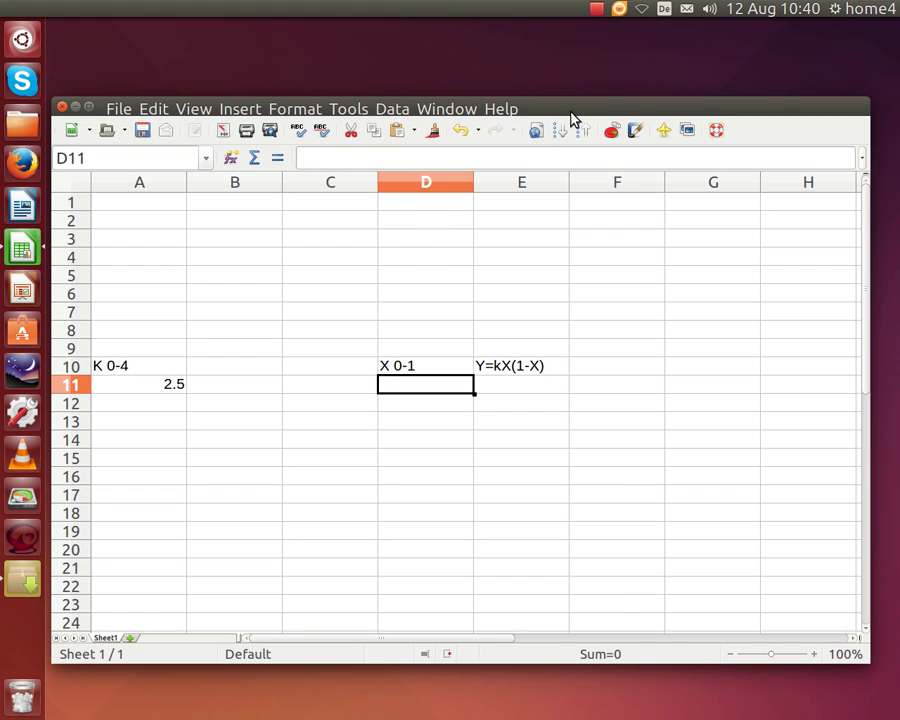
pyautogui.write('0.2')
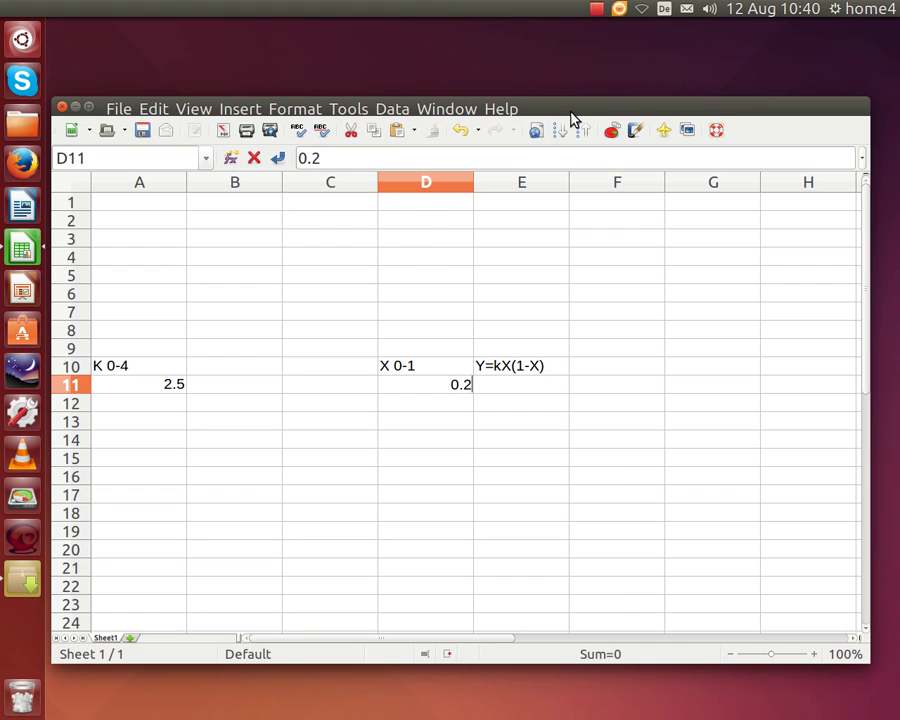
pyautogui.write('47')
pyautogui.press('Return')
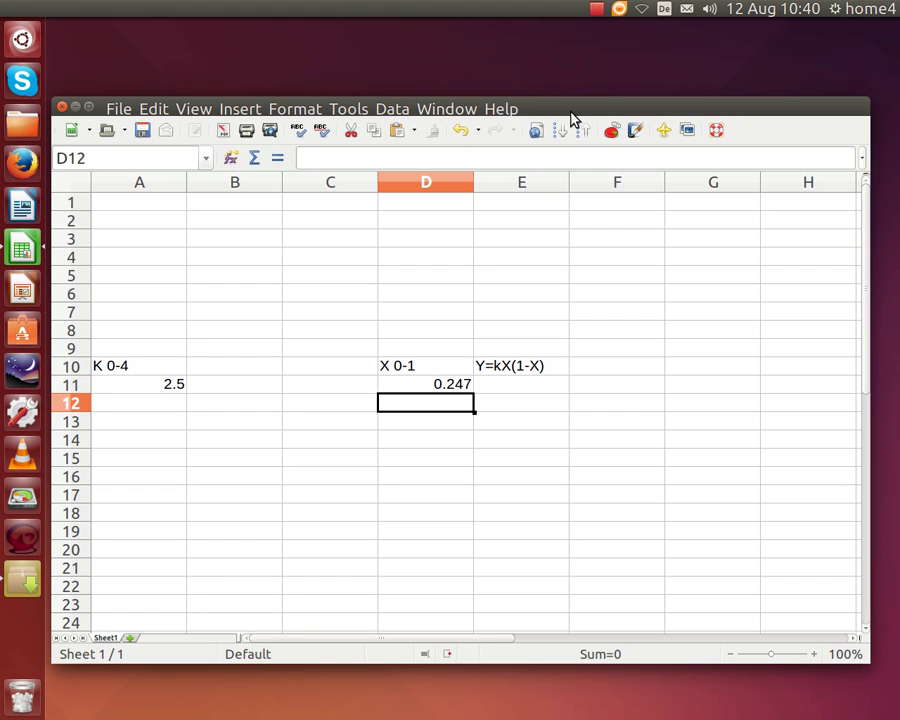
# - Write the formula +A11*D11*(1-D11) in cell E11
pyautogui.press('Up')
pyautogui.press('Right')
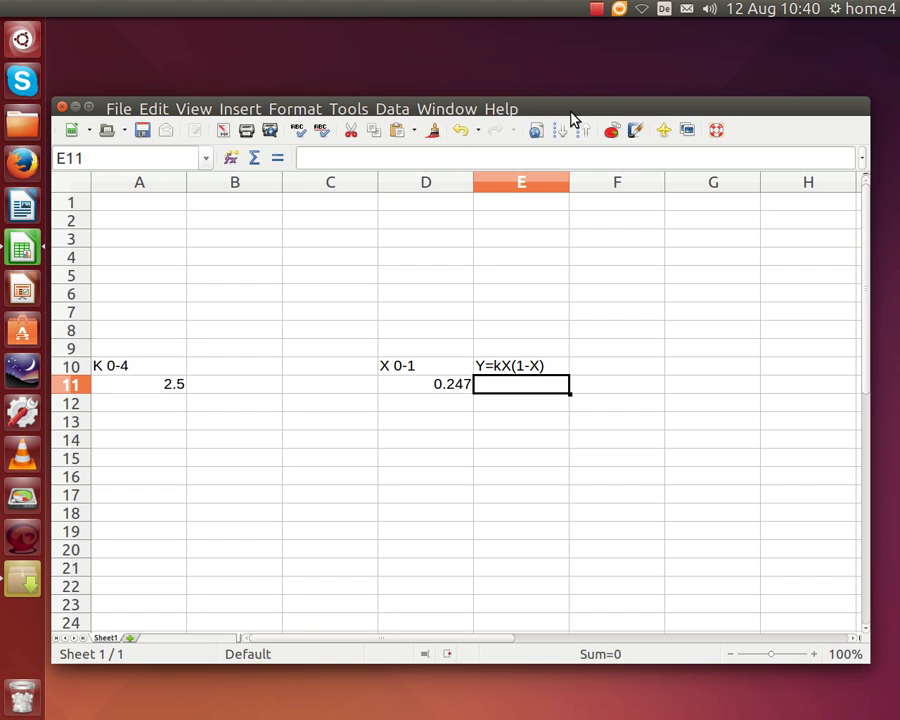
pyautogui.write('+')
pyautogui.press('Left')
pyautogui.press('Left')
pyautogui.press('Left')
pyautogui.press('Left')
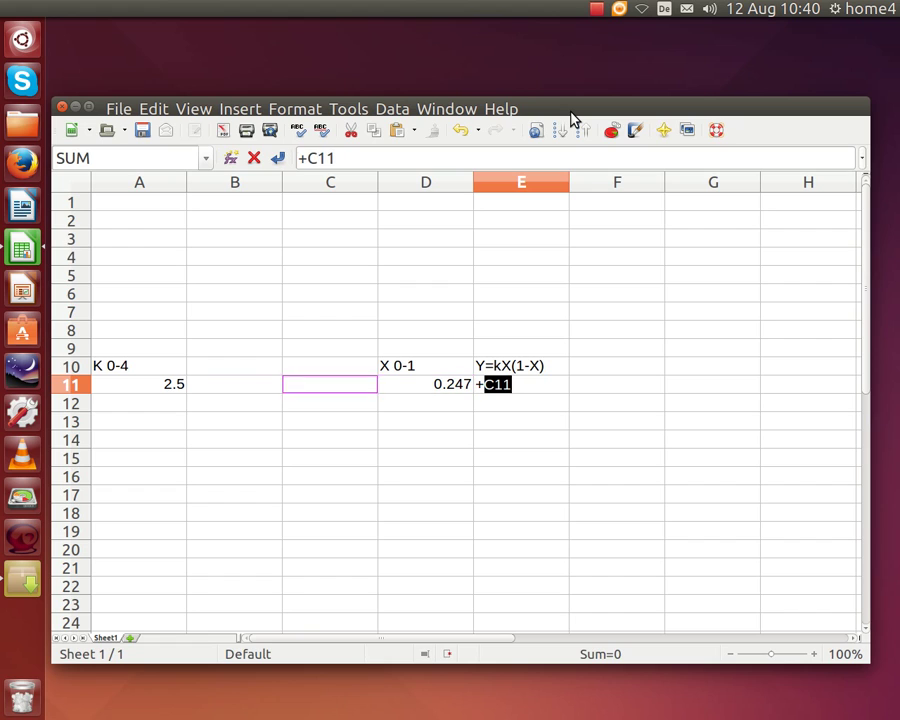
pyautogui.write('*')
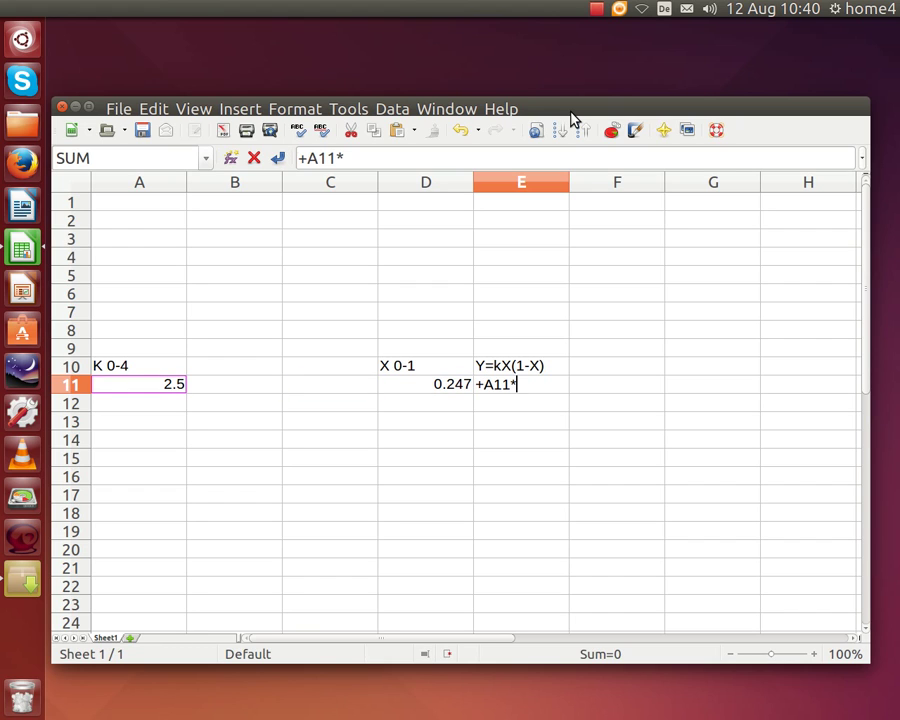
pyautogui.press('Left')
pyautogui.press('Left')
pyautogui.press('Right')
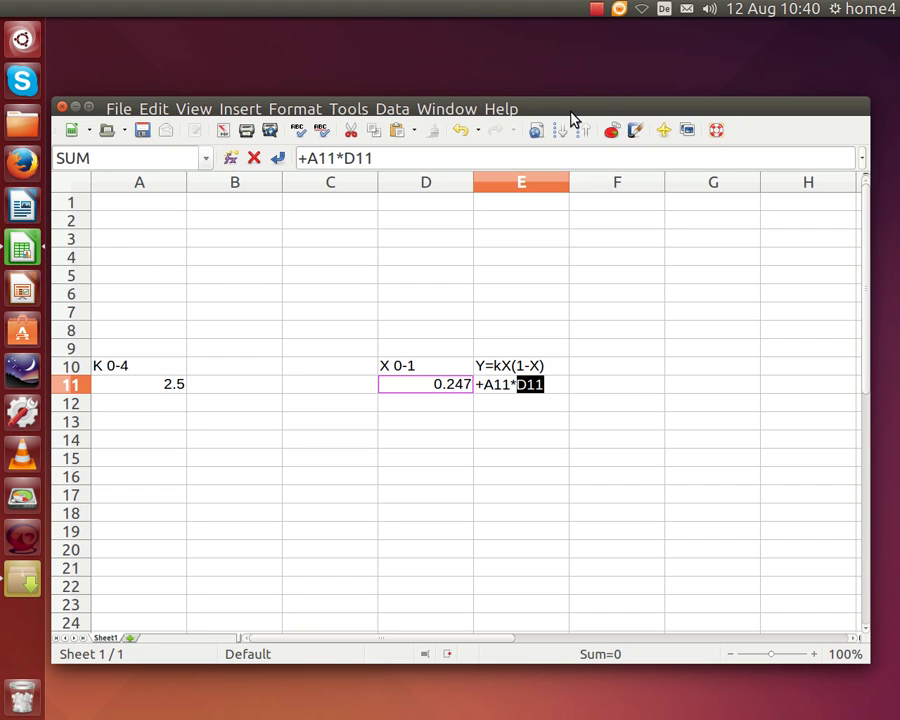
pyautogui.write('*(1-')
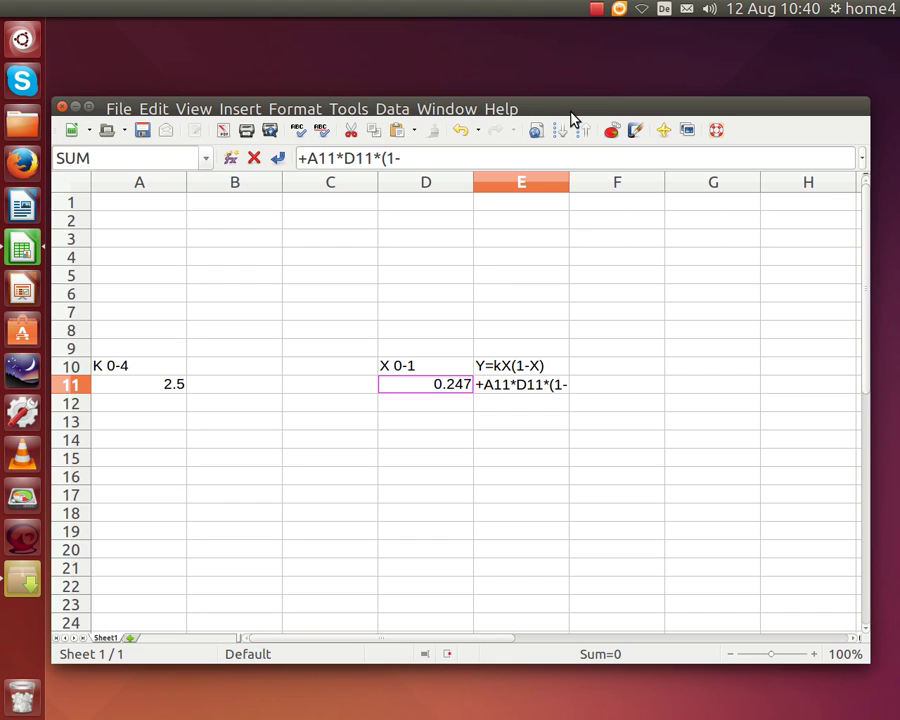
pyautogui.press('Left')
pyautogui.press('Left')
pyautogui.press('Right')
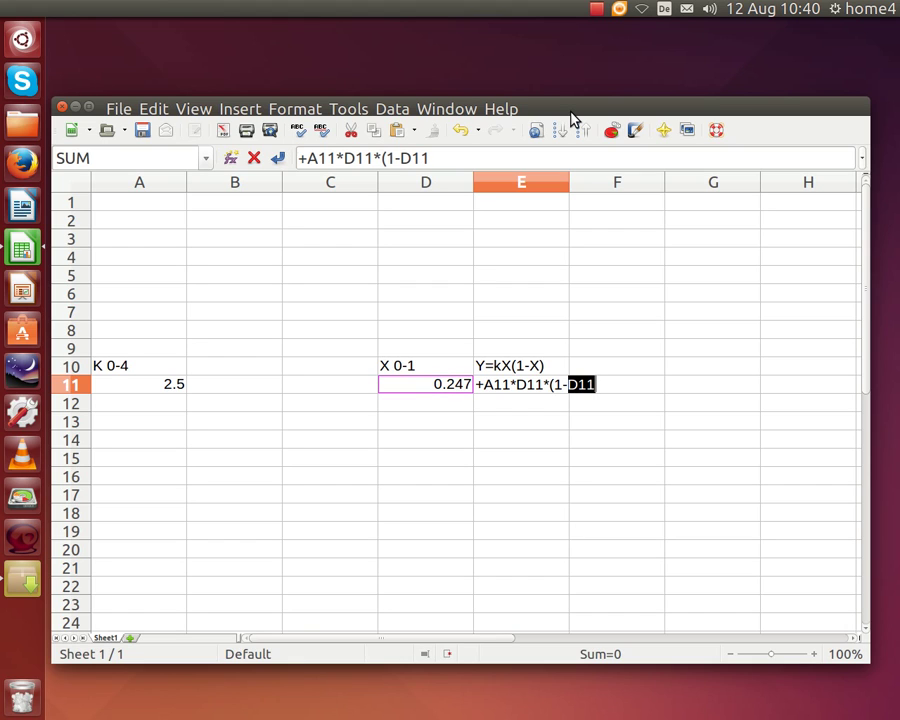
pyautogui.write(')')
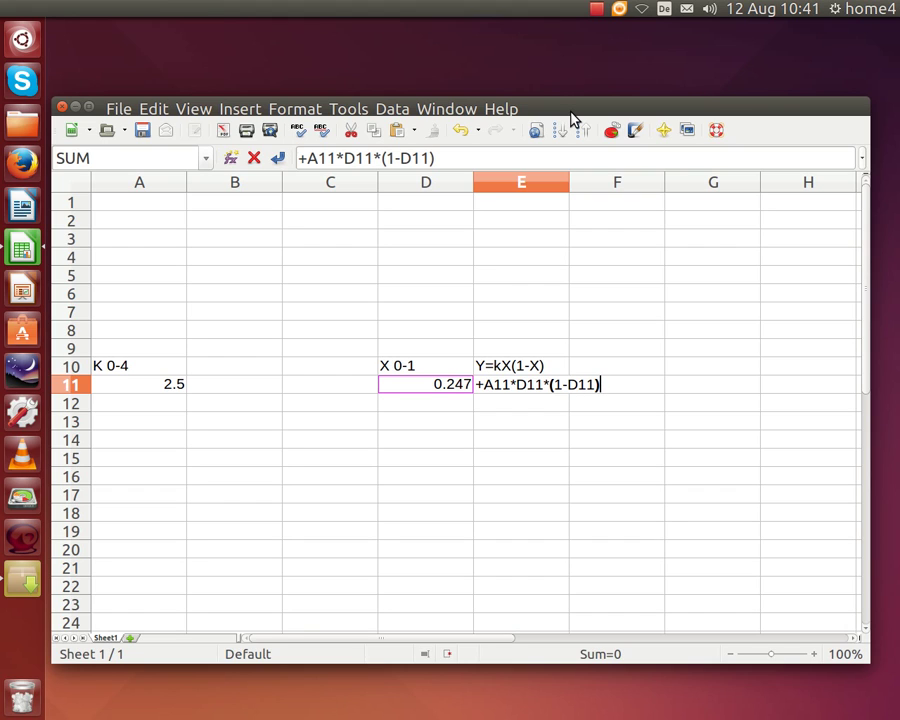
# - Make the k reference in the E11 formula absolute as $A$11 and accept the formula
pyautogui.press('Left')
pyautogui.press('Left')
pyautogui.press('Left')
pyautogui.press('Left')
pyautogui.press('Left')
pyautogui.press('Left')
pyautogui.press('Left')
pyautogui.press('Left')
pyautogui.press('Left')
pyautogui.press('Left')
pyautogui.press('Left')
pyautogui.press('Left')
pyautogui.press('Left')
pyautogui.press('Left')
pyautogui.press('Left')
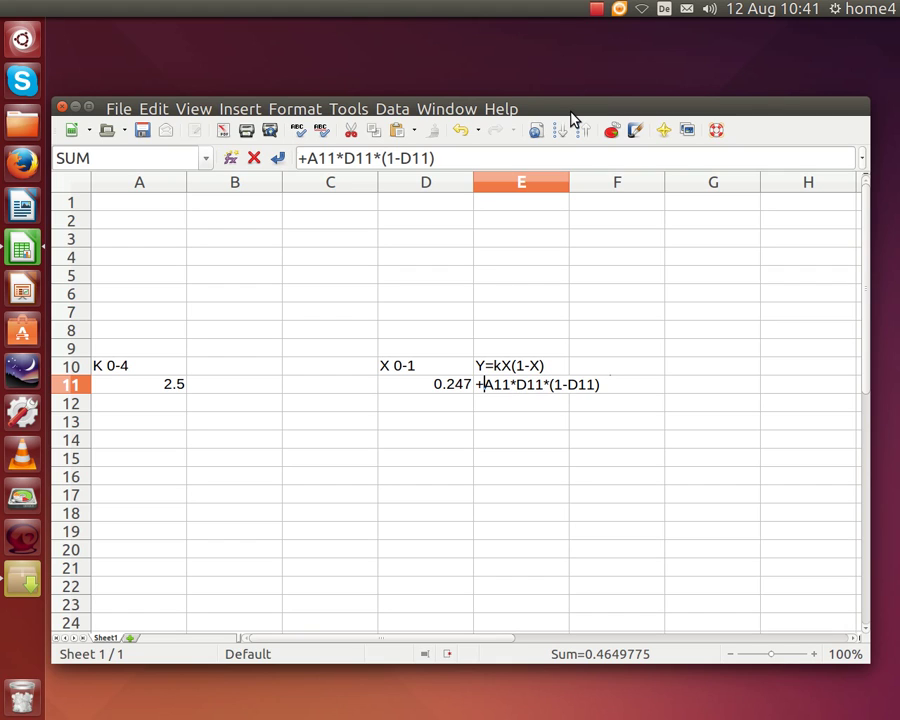
pyautogui.write('$')
pyautogui.press('Right')
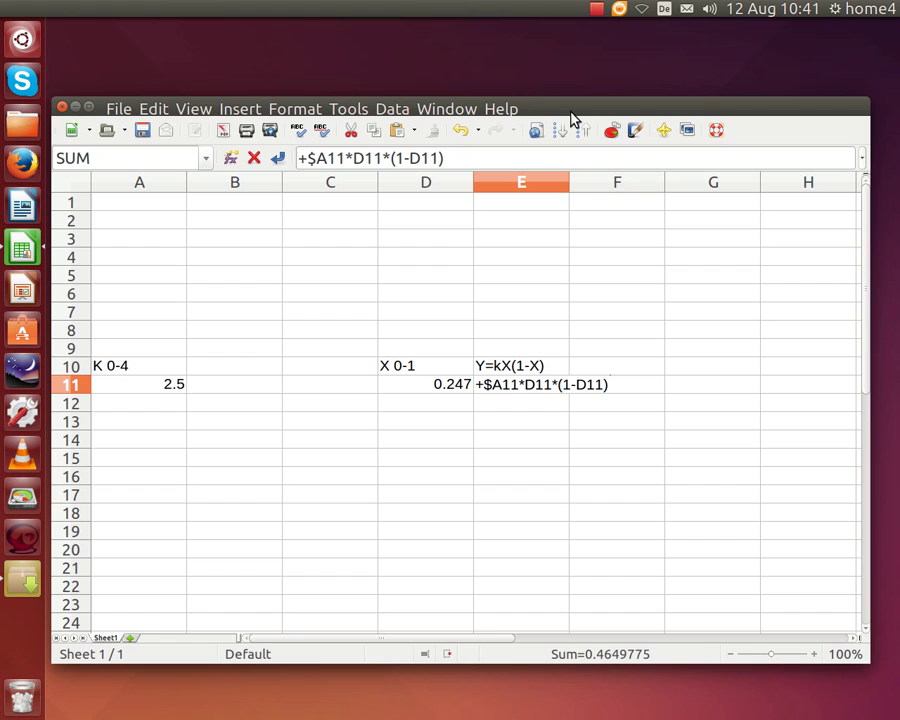
pyautogui.write('$')
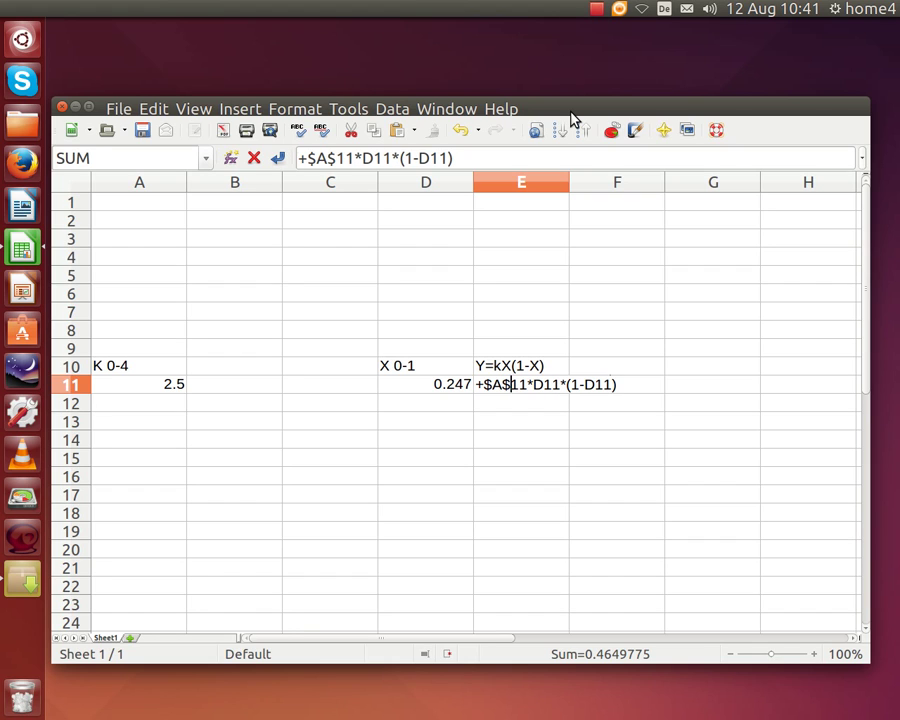
pyautogui.press('Return')
# - Enter the formula +E11 in cell D12 so the first Y result becomes the next X value
pyautogui.press('Up')
pyautogui.press('Left')
pyautogui.press('Left')
pyautogui.press('Left')
pyautogui.press('Left')
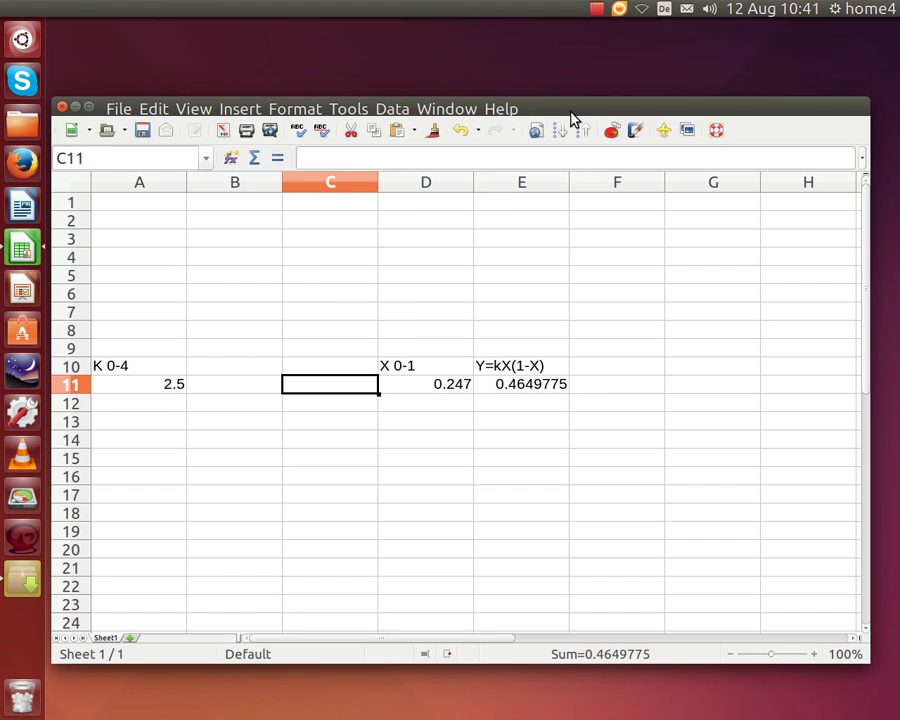
pyautogui.press('Right')
pyautogui.press('Right')
pyautogui.press('Right')
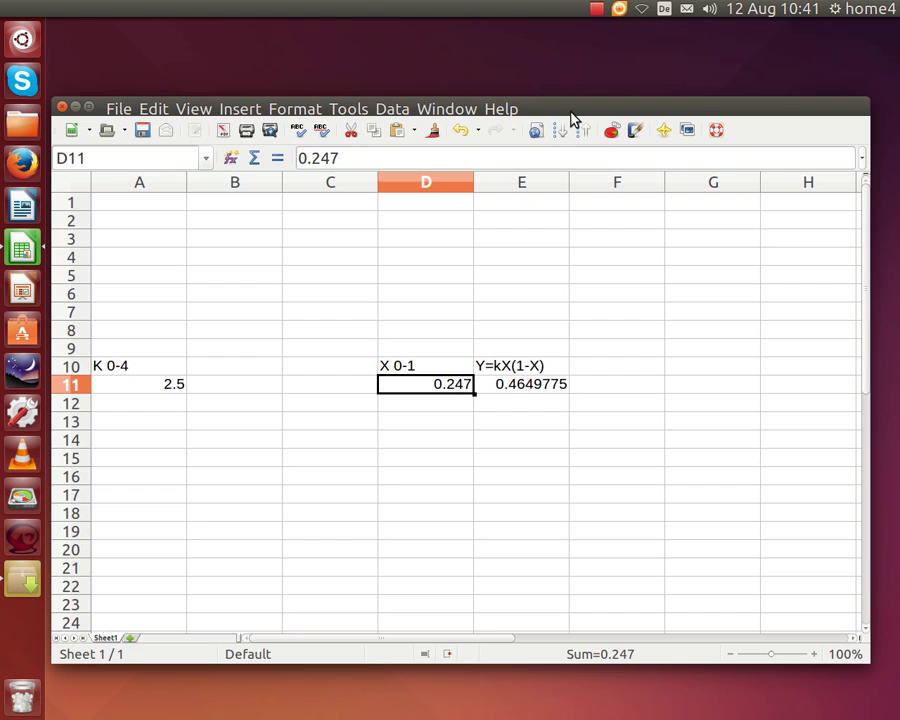
pyautogui.press('Down')
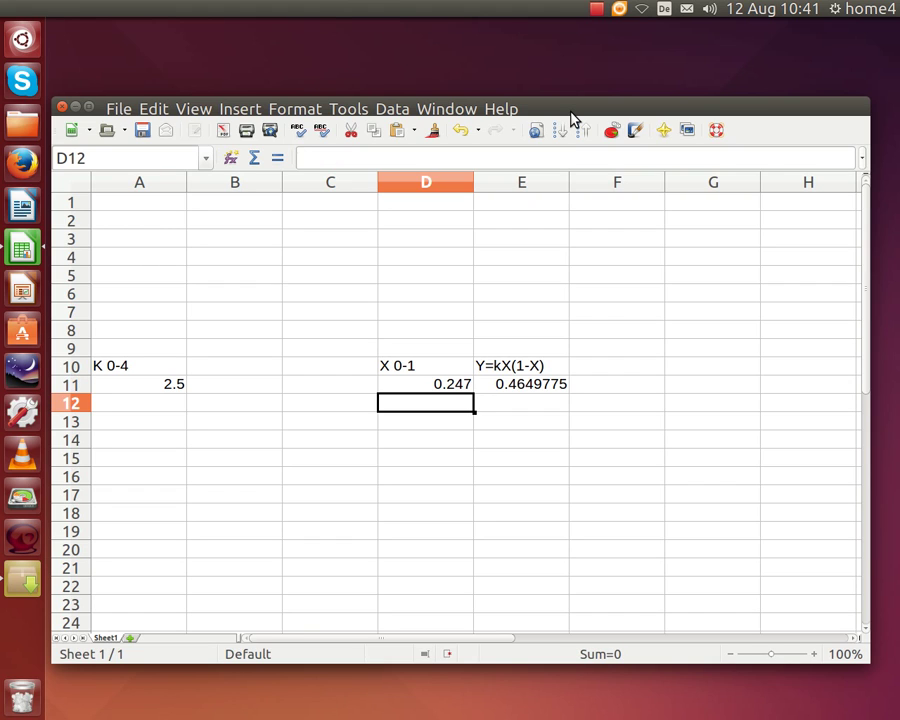
pyautogui.write('+')
pyautogui.press('Up')
pyautogui.press('Right')
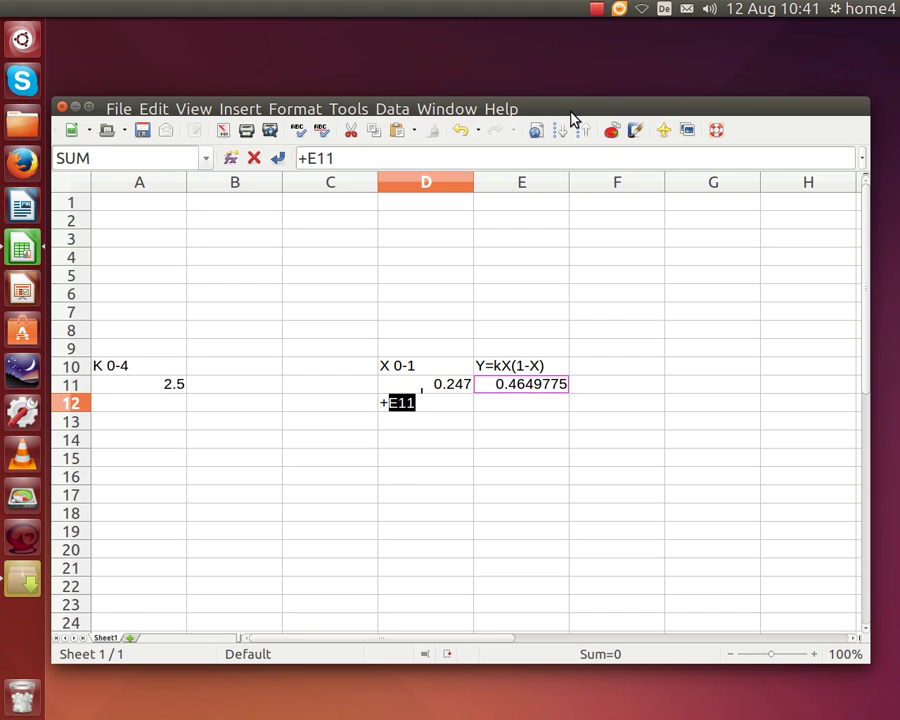
pyautogui.press('Return')
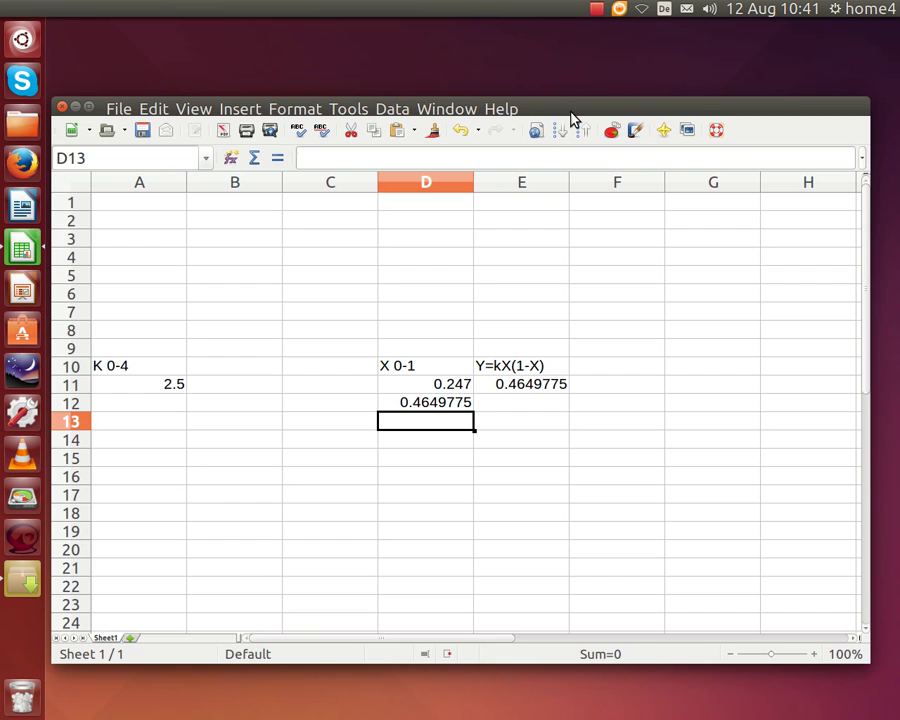
# - Enter the formula +D12 in cell E12
pyautogui.press('Up')
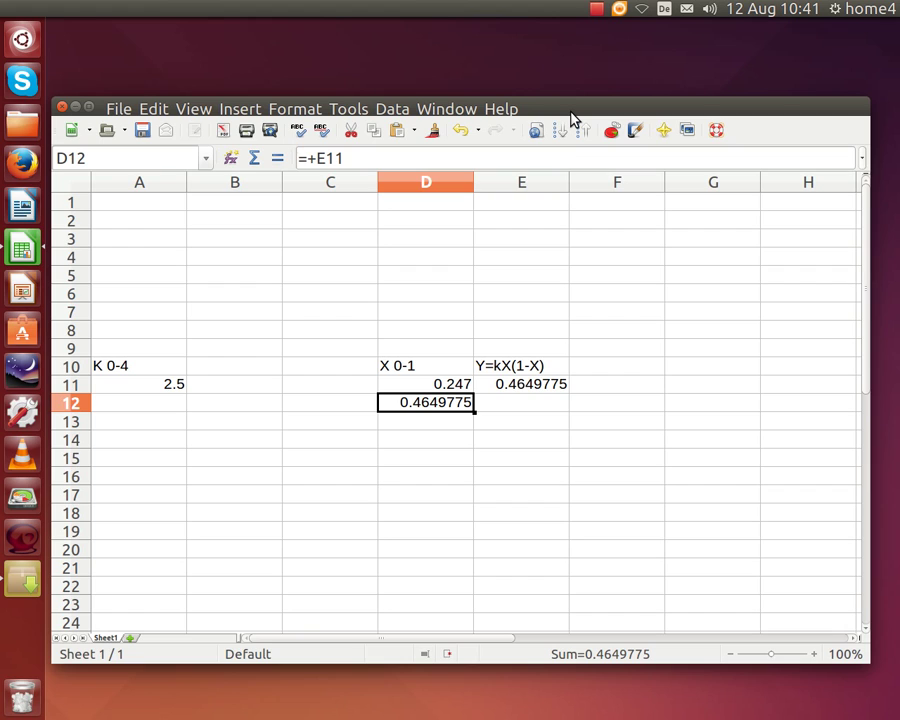
pyautogui.press('Right')
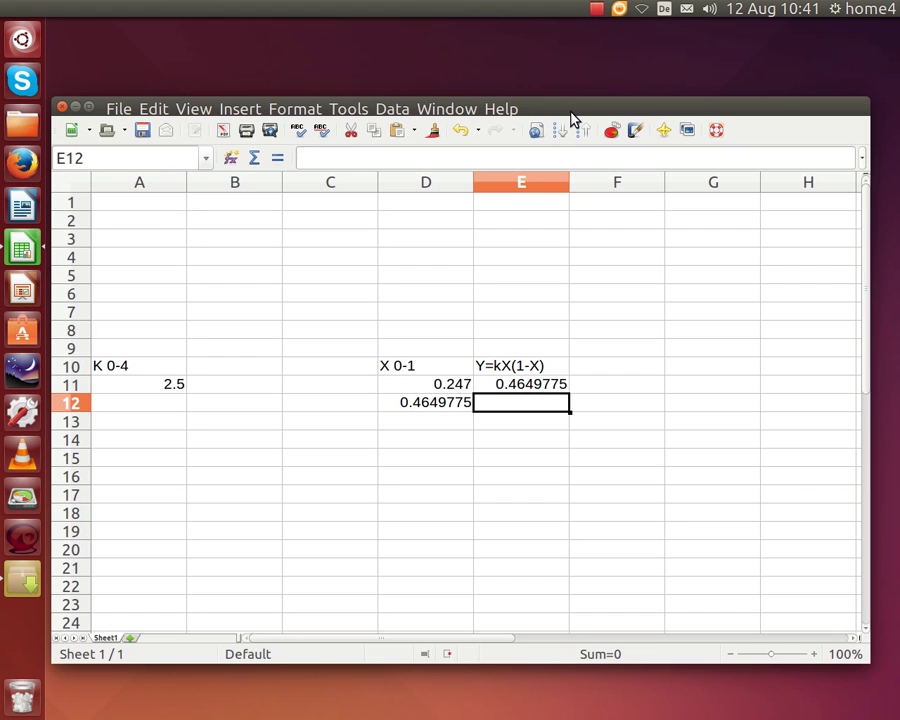
pyautogui.write('+')
pyautogui.press('Left')
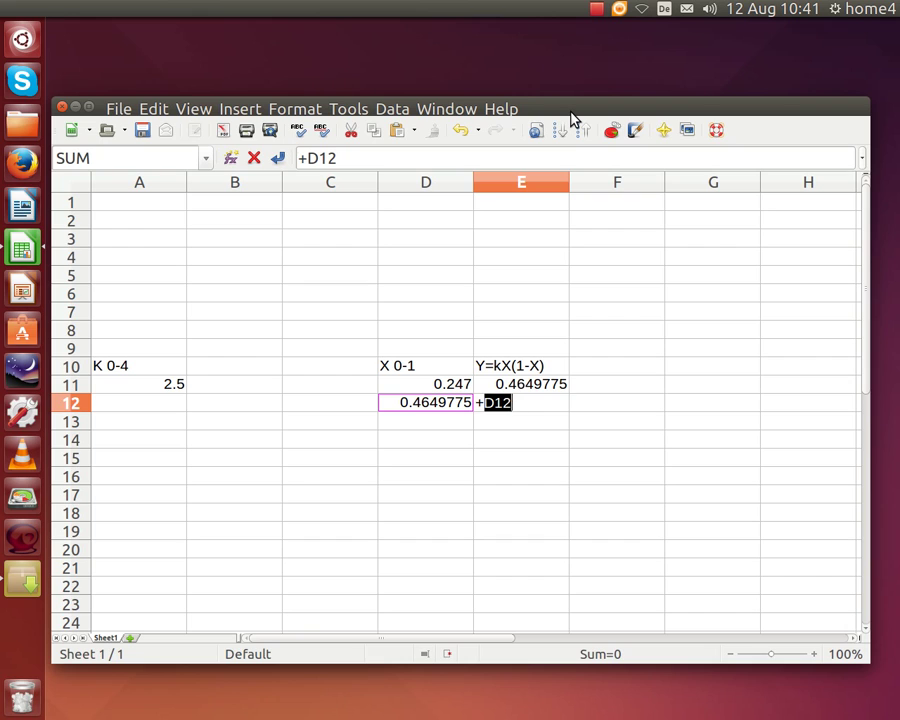
pyautogui.press('Return')
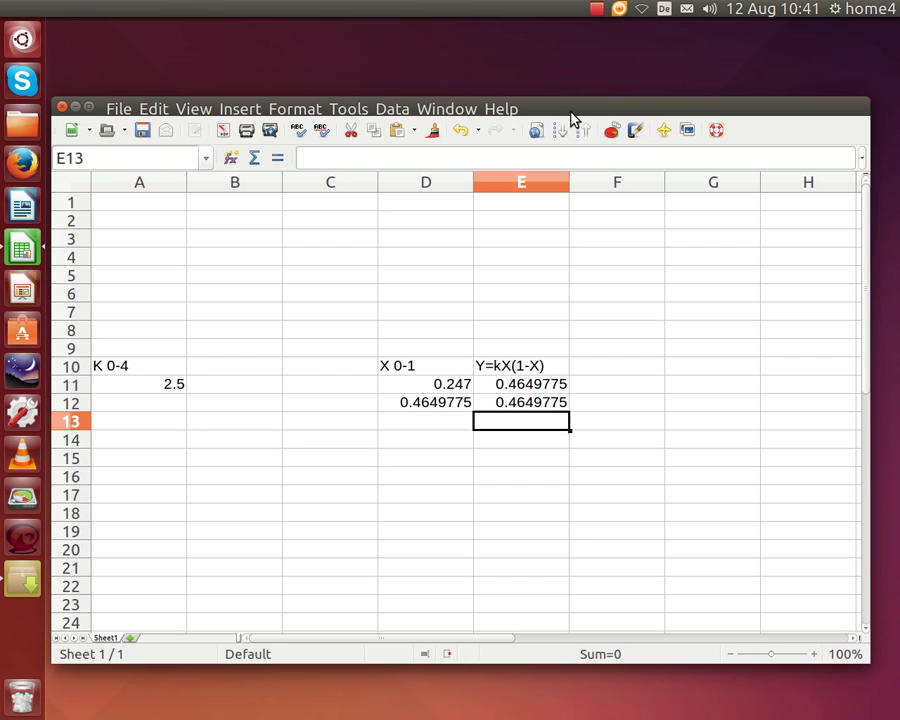
# - Enter the heading "datapoints" in cell C10 and the first number, 1, in cell C11
pyautogui.press('Left')
pyautogui.press('Left')
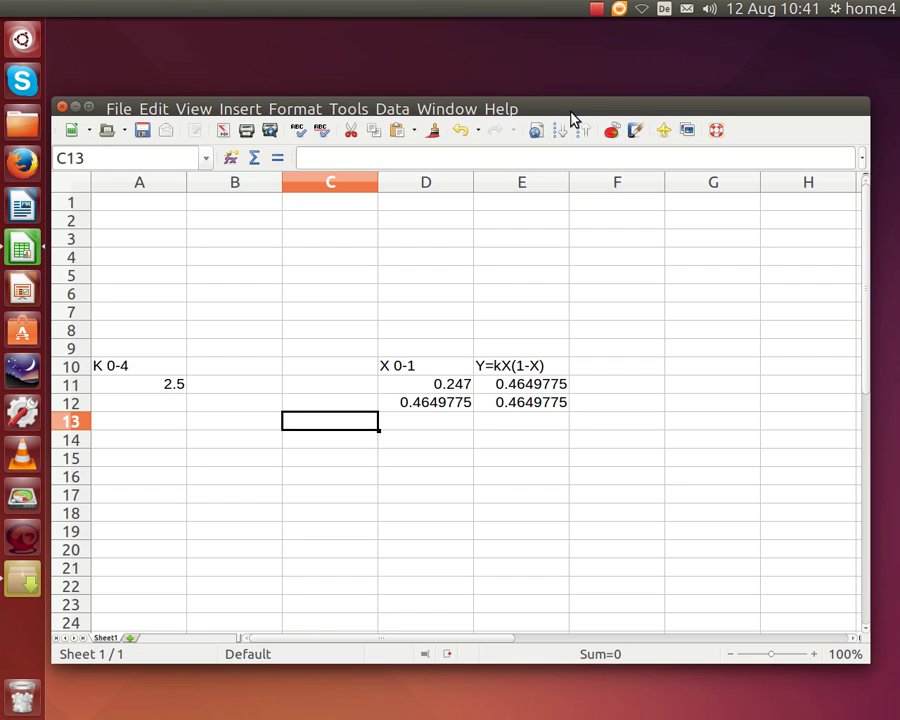
pyautogui.press('Up')
pyautogui.press('Up')
pyautogui.press('Up')
pyautogui.write('datapoi')
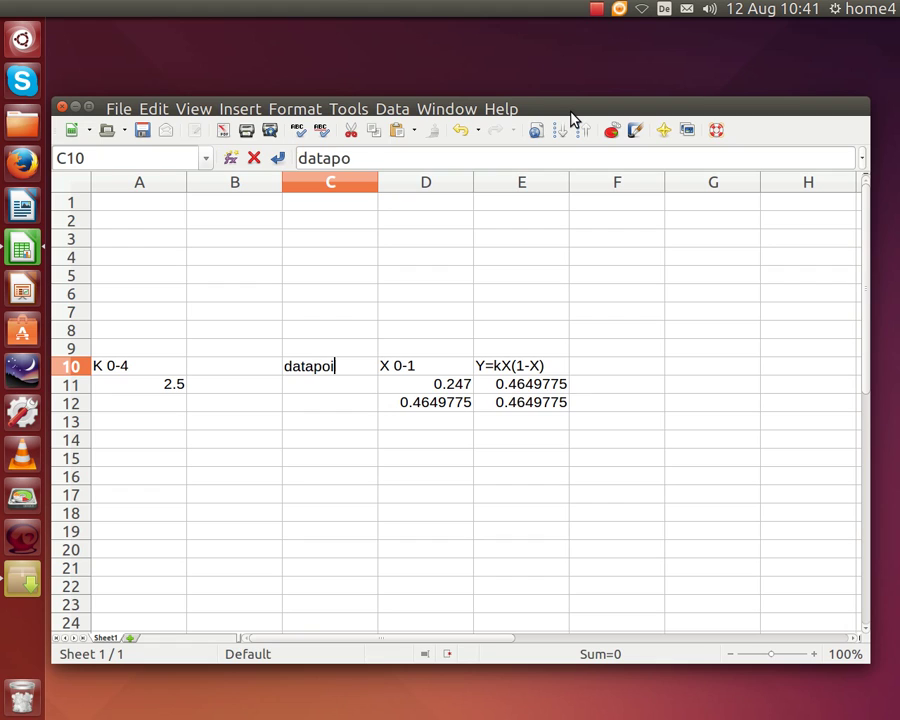
pyautogui.write('nts')
pyautogui.press('Return')
pyautogui.write('1')
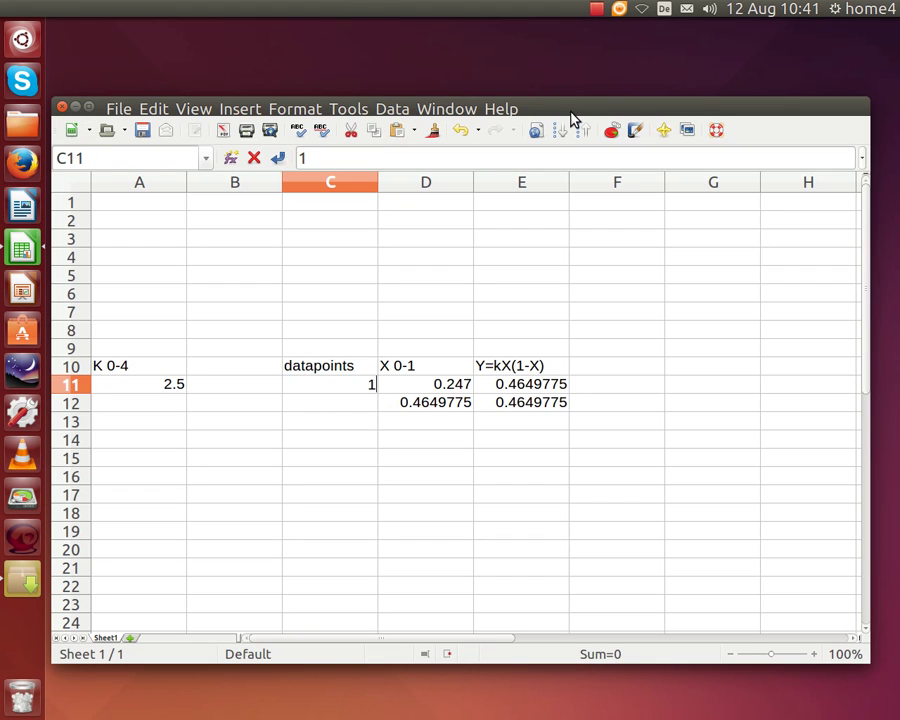
pyautogui.press('Return')
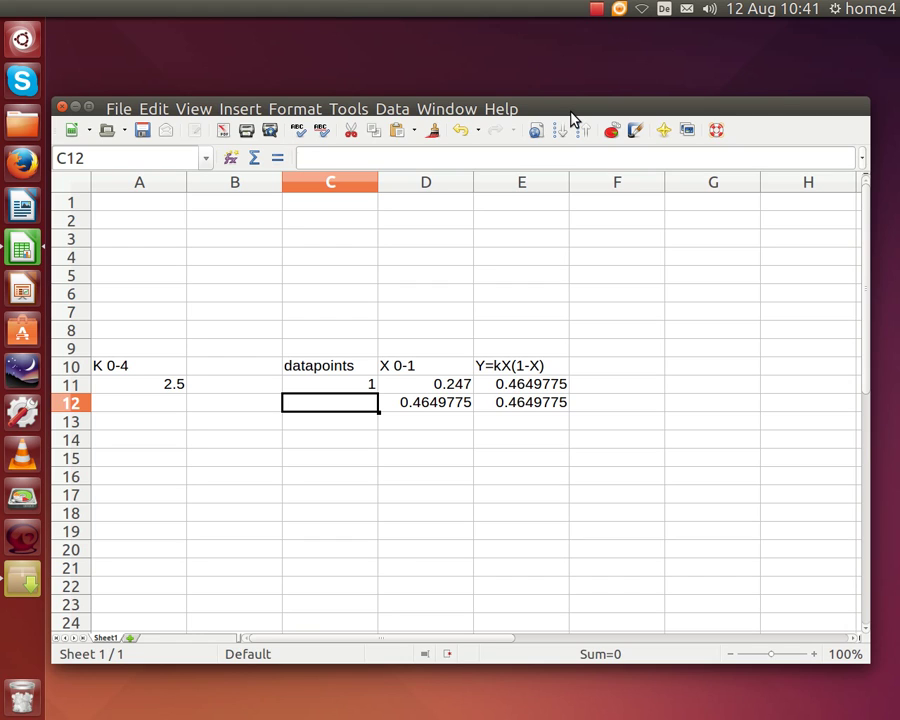
# - Enter the formula +C11+1 in cell C13 to number the second datapoint
pyautogui.press('Down')
pyautogui.write('+')
pyautogui.press('Up')
pyautogui.press('Up')
pyautogui.write('+')
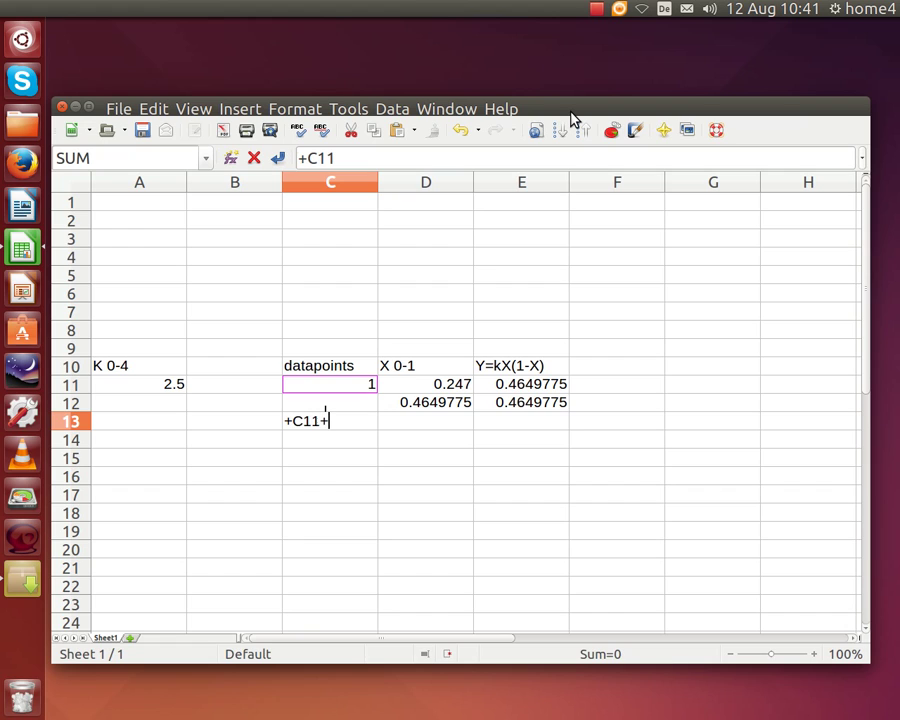
pyautogui.write('1')
pyautogui.press('Return')
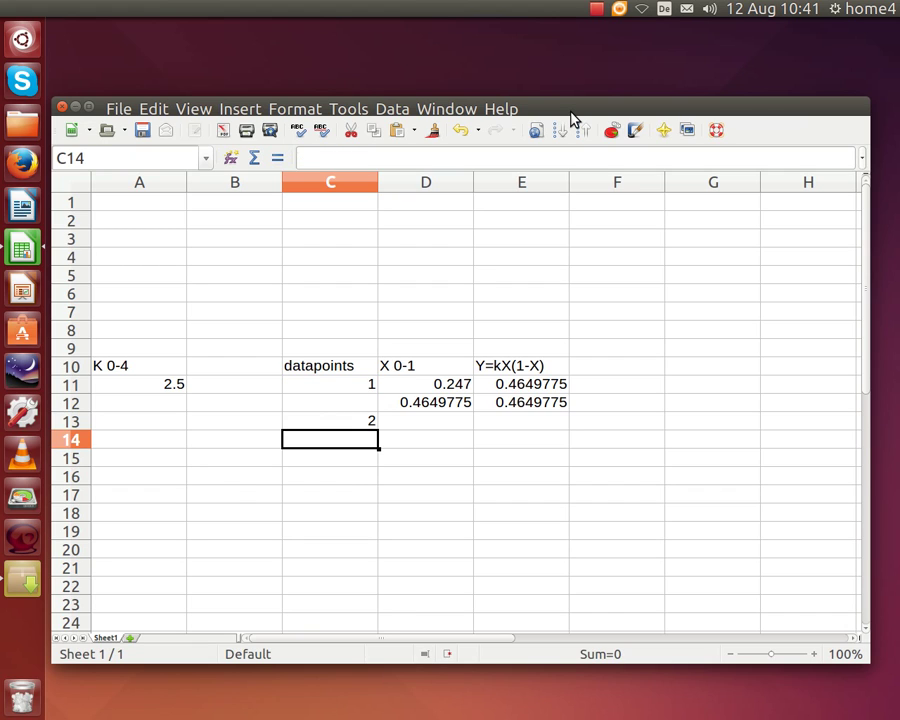
# - Enter the formula +E11 in cell D13 so the second datapoint's X takes the first Y result
pyautogui.press('Up')
pyautogui.press('Right')
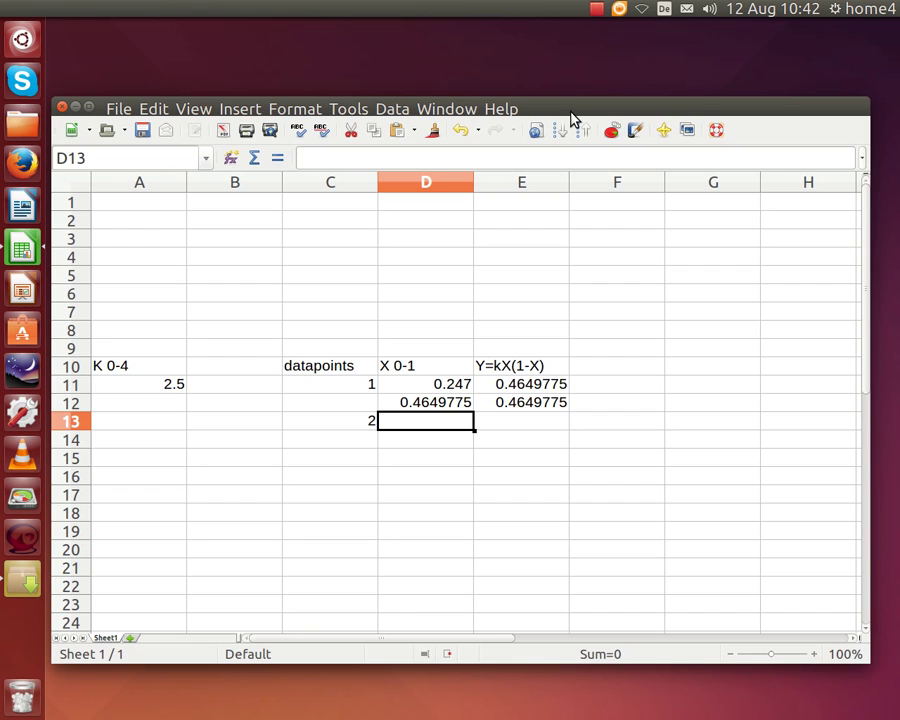
pyautogui.write('+')
pyautogui.press('Up')
pyautogui.press('Up')
pyautogui.press('Right')
pyautogui.press('Return')
pyautogui.press('Up')
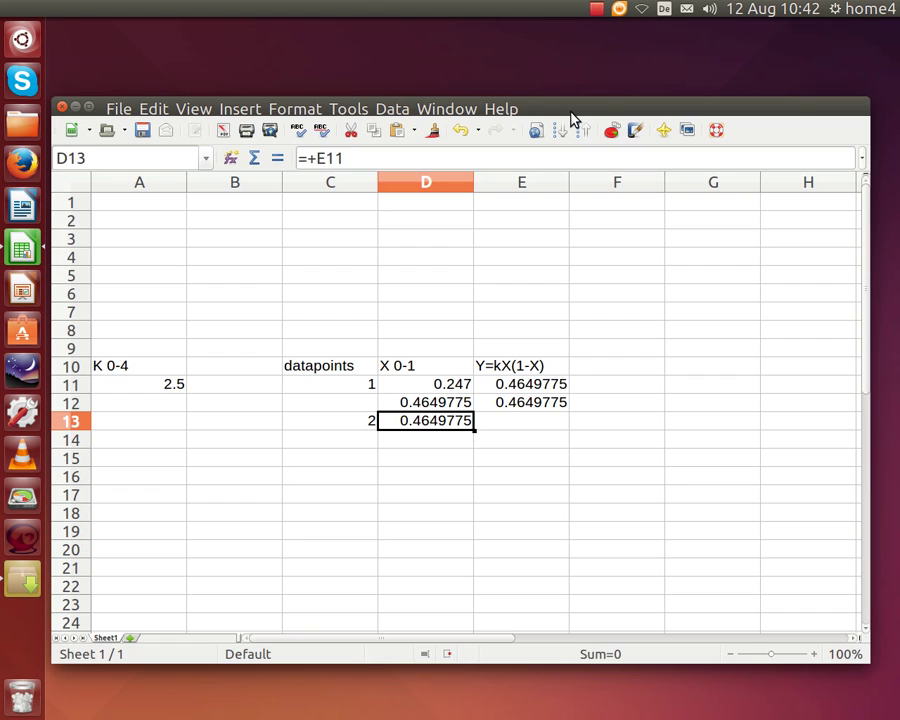
# - Copy the logistic formula from cell E11 into cell E13
pyautogui.press('Right')
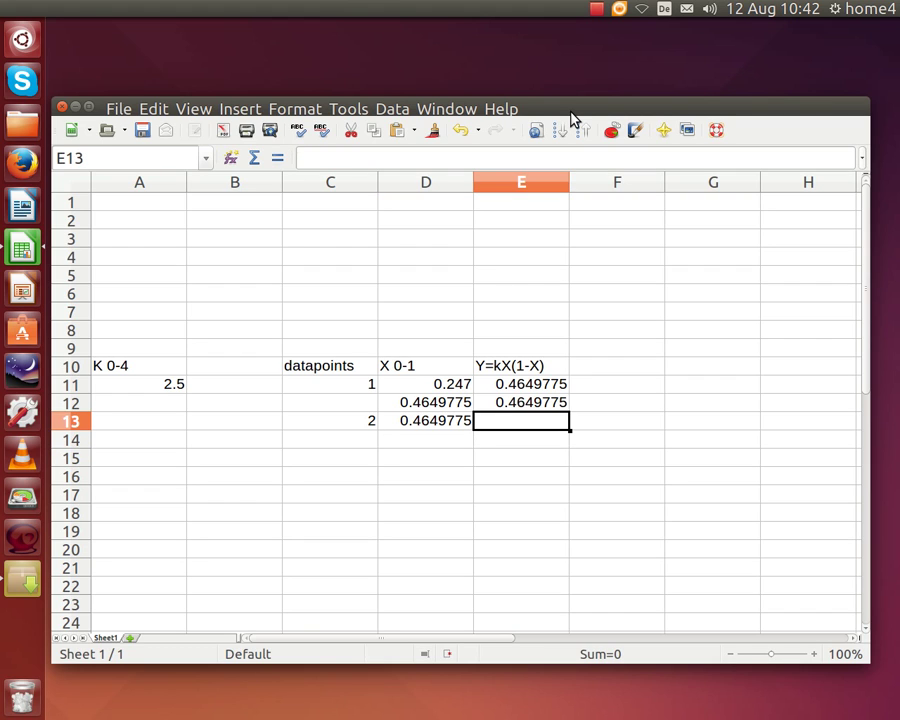
pyautogui.press('Up')
pyautogui.press('Up')
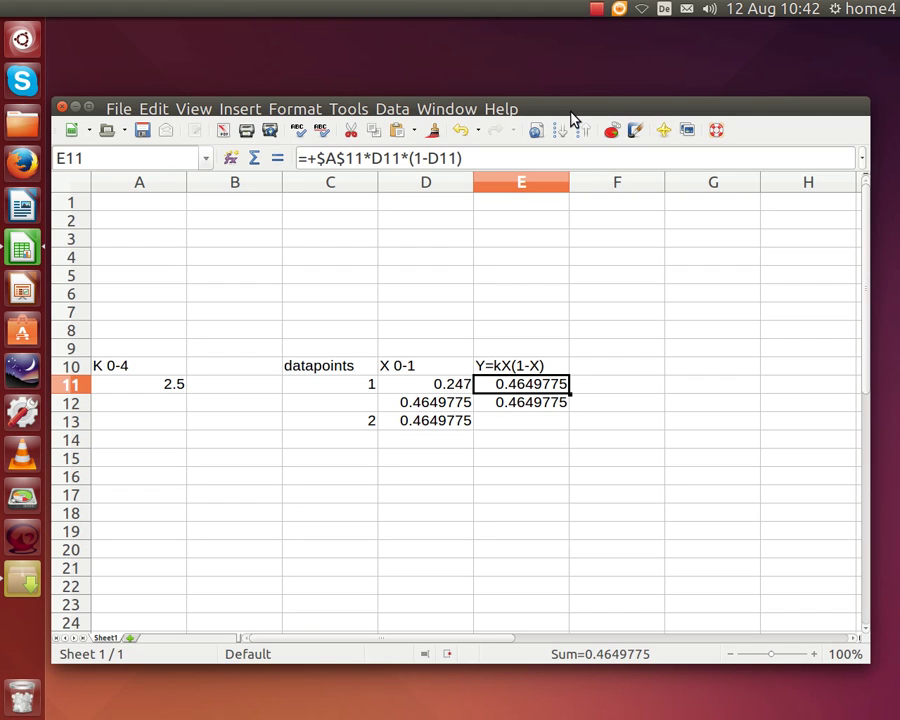
pyautogui.press('Down')
pyautogui.press('Down')
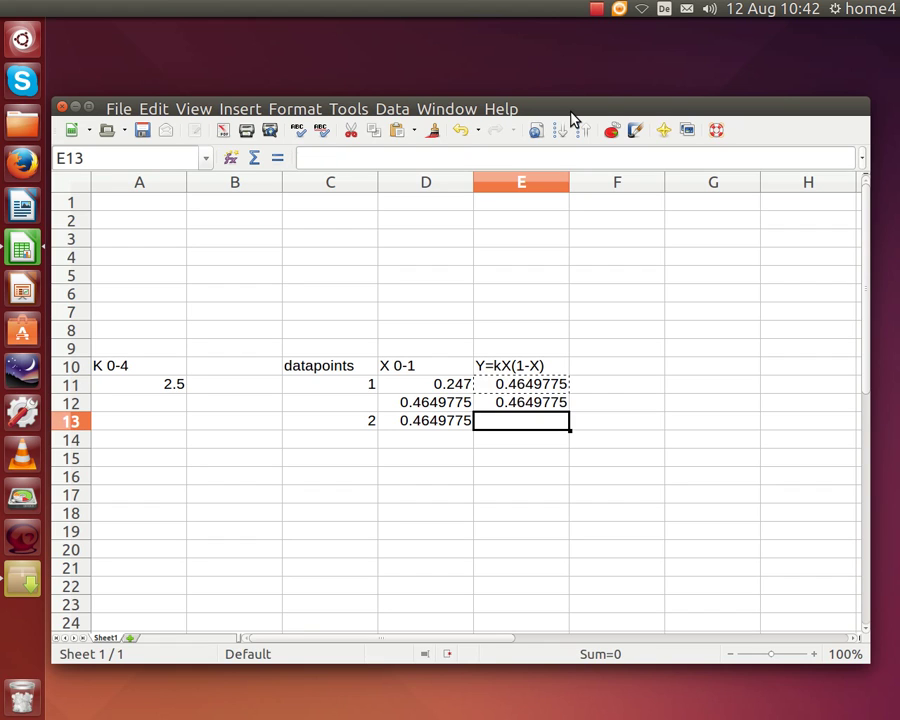
pyautogui.hotkey('ctrl', 'v')
# - Copy the linking formulas in D12:E12 into D14:E14
pyautogui.press('Left')
pyautogui.press('Up')
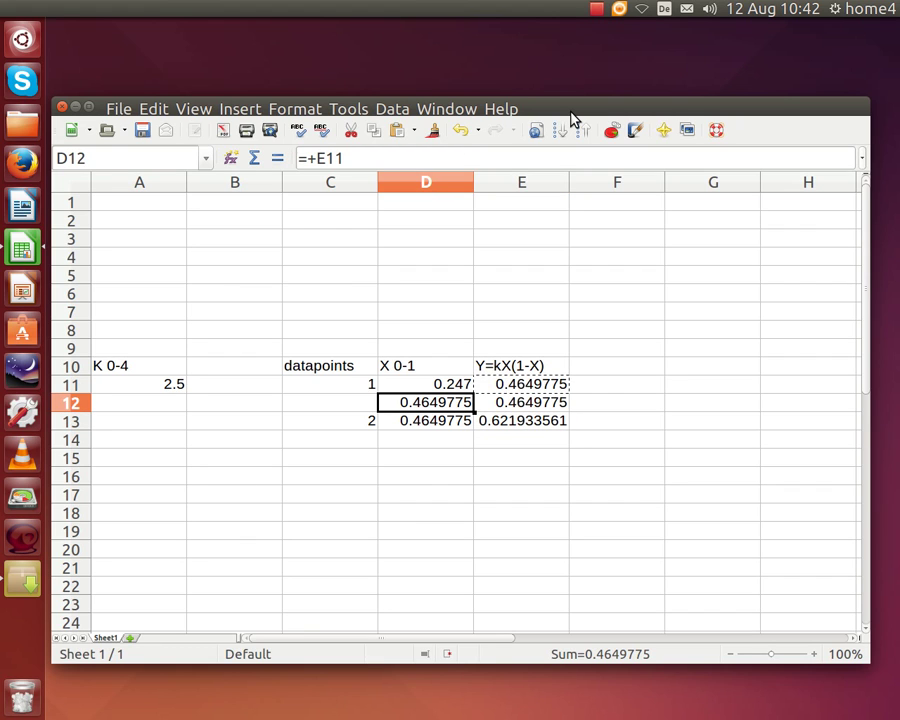
pyautogui.hotkey('shift', 'Right')
pyautogui.hotkey('ctrl', 'c')
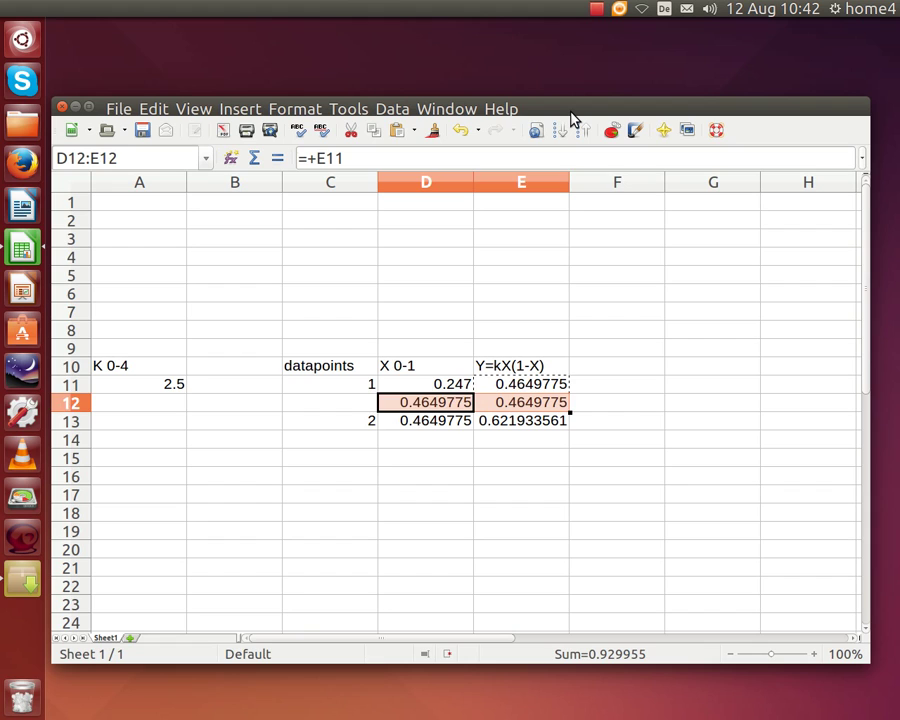
pyautogui.press('Down')
pyautogui.press('Down')
pyautogui.hotkey('ctrl', 'v')
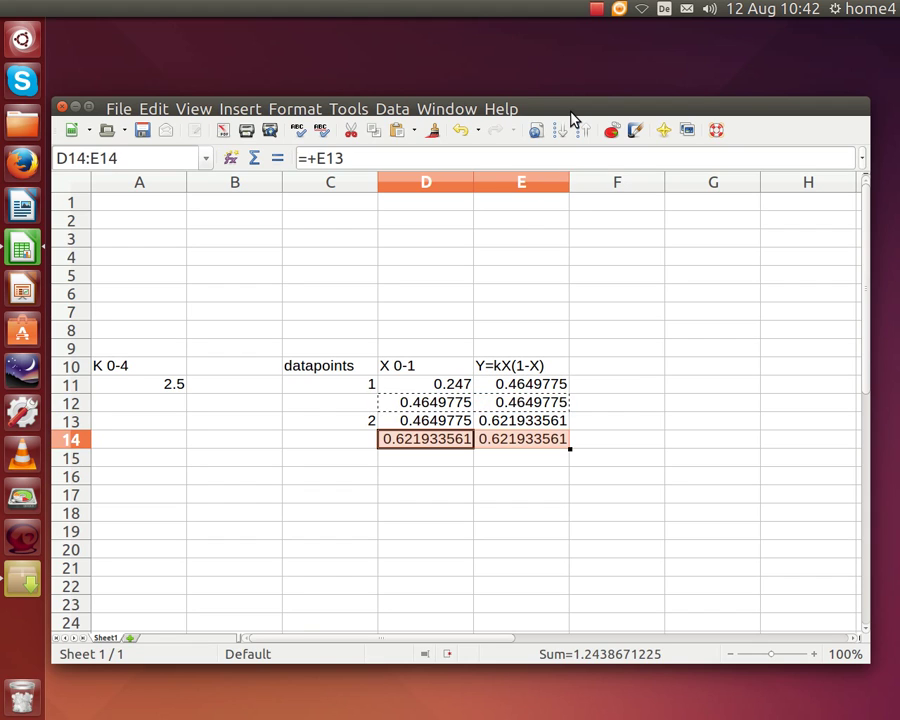
# - Copy the two-row datapoint block C13:E14 and paste it starting at cell C15
pyautogui.press('Down')
pyautogui.press('Left')
pyautogui.press('Up')
pyautogui.press('Up')
pyautogui.hotkey('shift', 'Right')
pyautogui.hotkey('shift', 'Right')
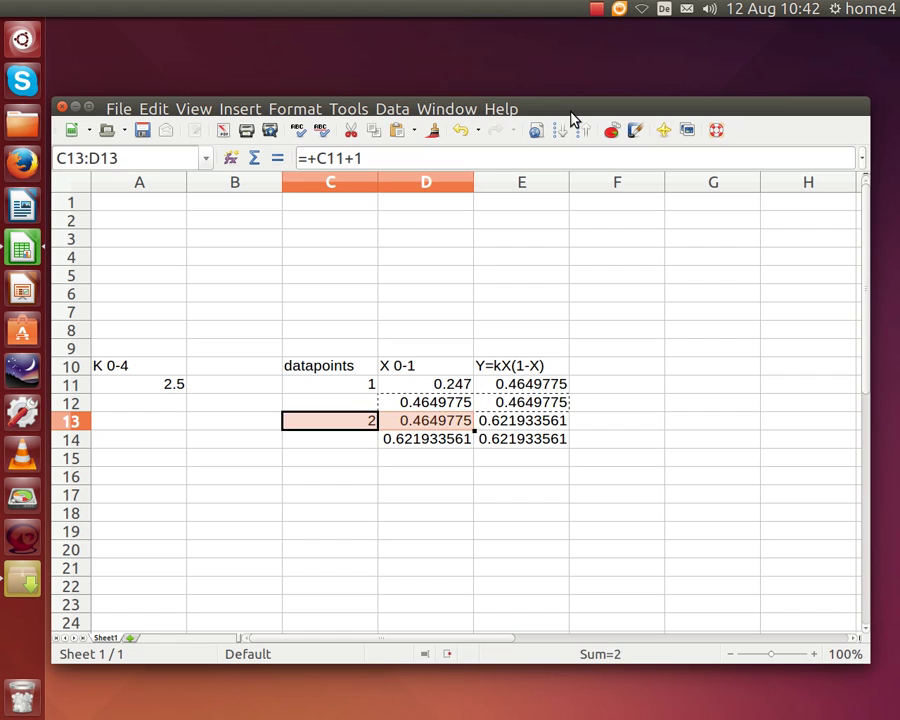
pyautogui.hotkey('shift', 'Down')
pyautogui.hotkey('ctrl', 'c')
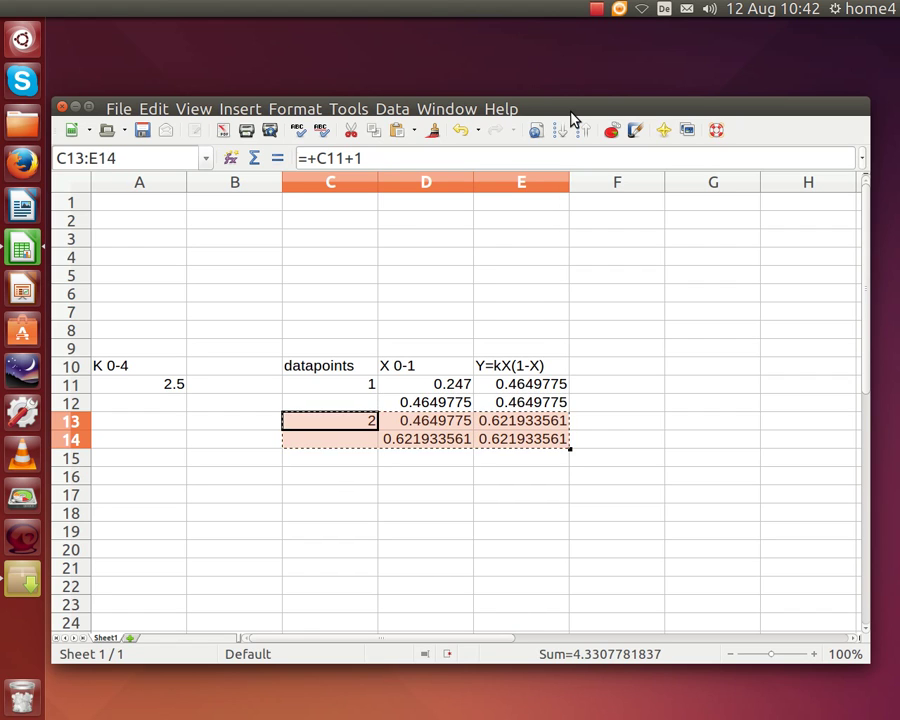
pyautogui.press('Down')
pyautogui.hotkey('ctrl', 'v')
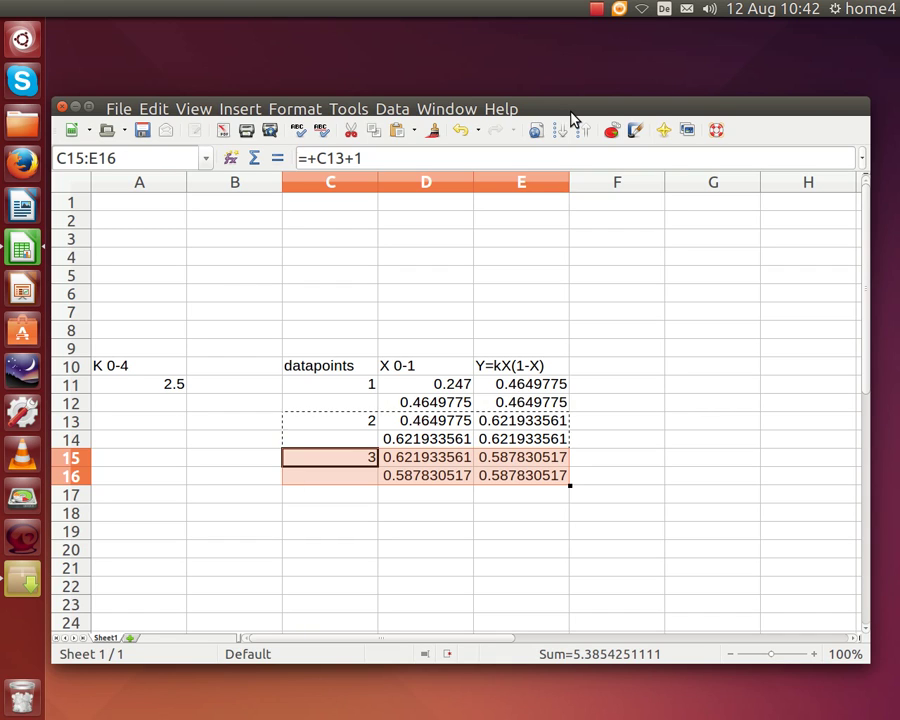
# - Examine the first datapoint in row 11 and the chain of X values down column D to row 16
pyautogui.press('Up')
pyautogui.press('Up')
pyautogui.press('Up')
pyautogui.press('Up')
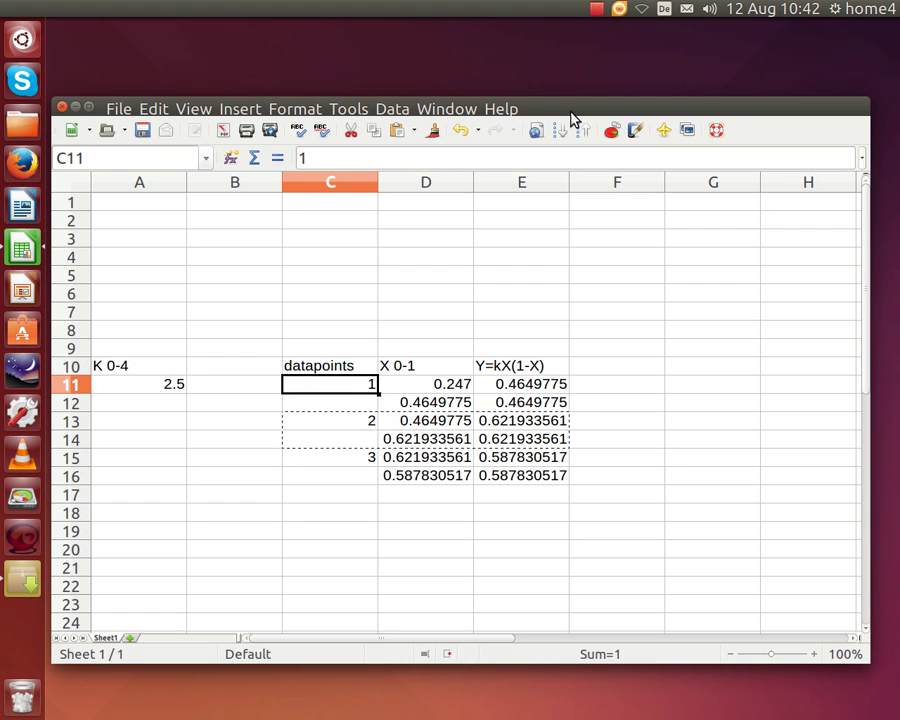
pyautogui.press('Right')
pyautogui.press('Right')
pyautogui.press('Left')
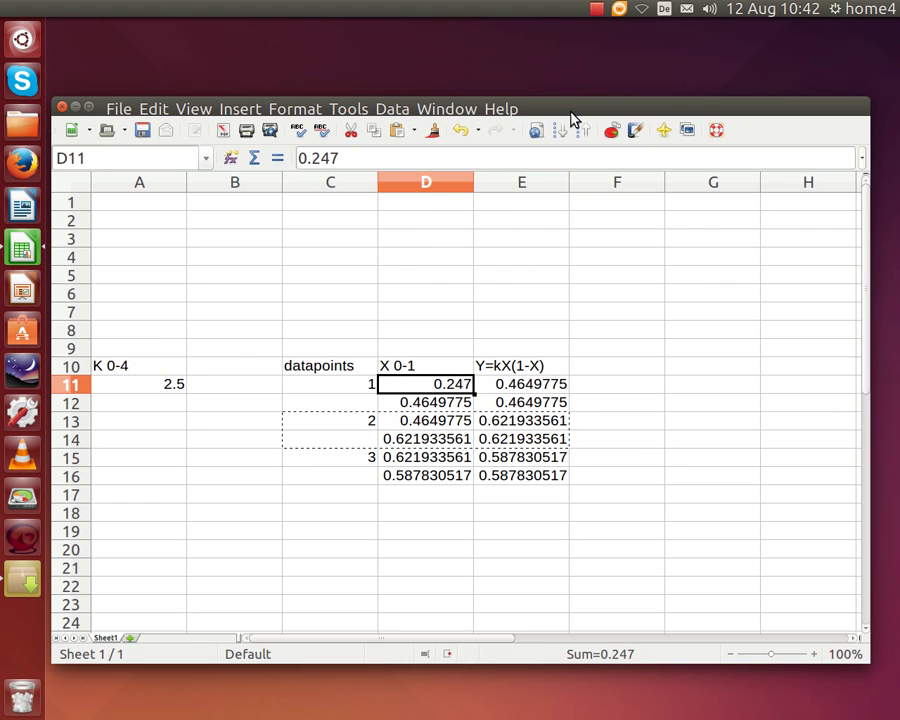
pyautogui.press('Down')
pyautogui.press('Down')
pyautogui.press('Down')
pyautogui.press('Down')
pyautogui.press('Down')
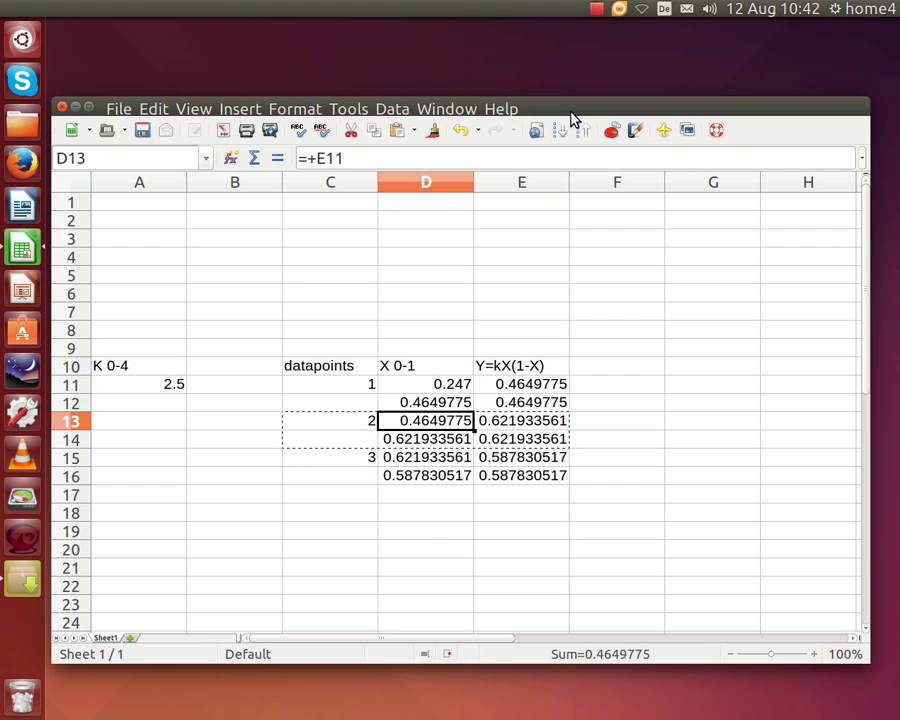
pyautogui.press('Down')
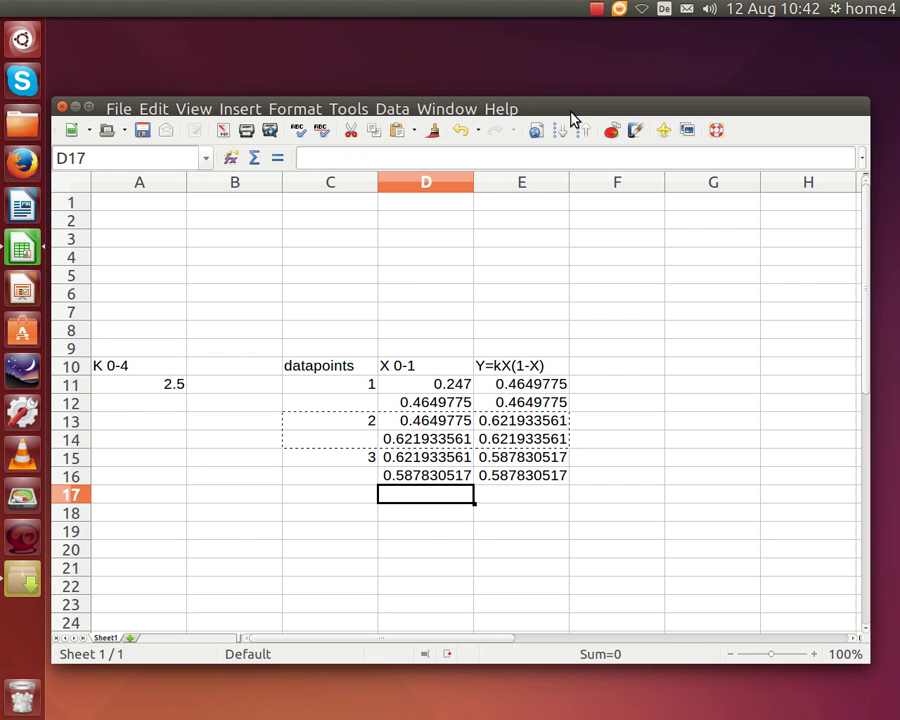
pyautogui.click(597, 12)
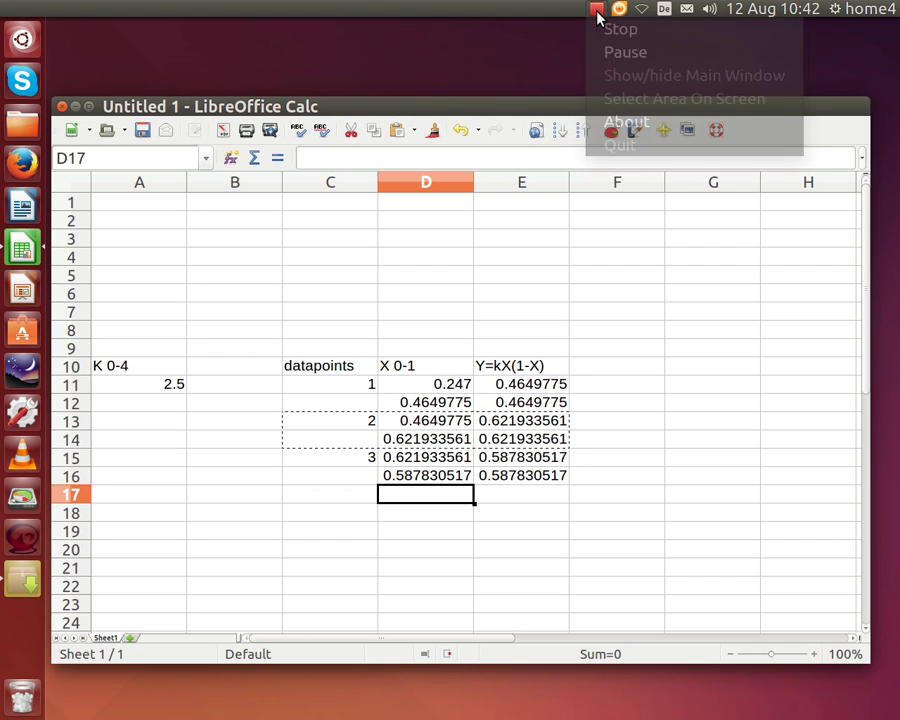
pyautogui.click(605, 52)
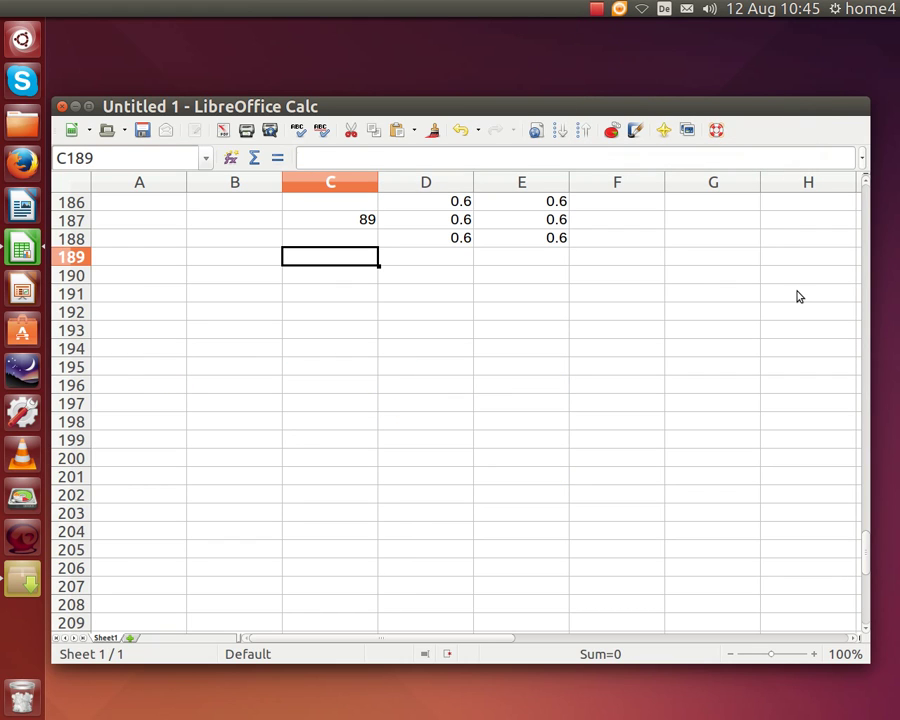
# - Paste the copied datapoint rows at cell C189 to extend the series through datapoint 100 in row 209
pyautogui.hotkey('ctrl', 'v')
pyautogui.press('Down')
pyautogui.press('Down')
pyautogui.press('Down')
pyautogui.press('Down')
pyautogui.press('Down')
pyautogui.press('Down')
pyautogui.press('Down')
pyautogui.press('Down')
pyautogui.press('Down')
pyautogui.press('Down')
pyautogui.press('Down')
pyautogui.press('Down')
pyautogui.press('Down')
pyautogui.press('Down')
pyautogui.press('Down')
pyautogui.press('Down')
pyautogui.press('Down')
pyautogui.press('Down')
pyautogui.press('Down')
pyautogui.press('Down')
pyautogui.press('Down')
pyautogui.press('Up')
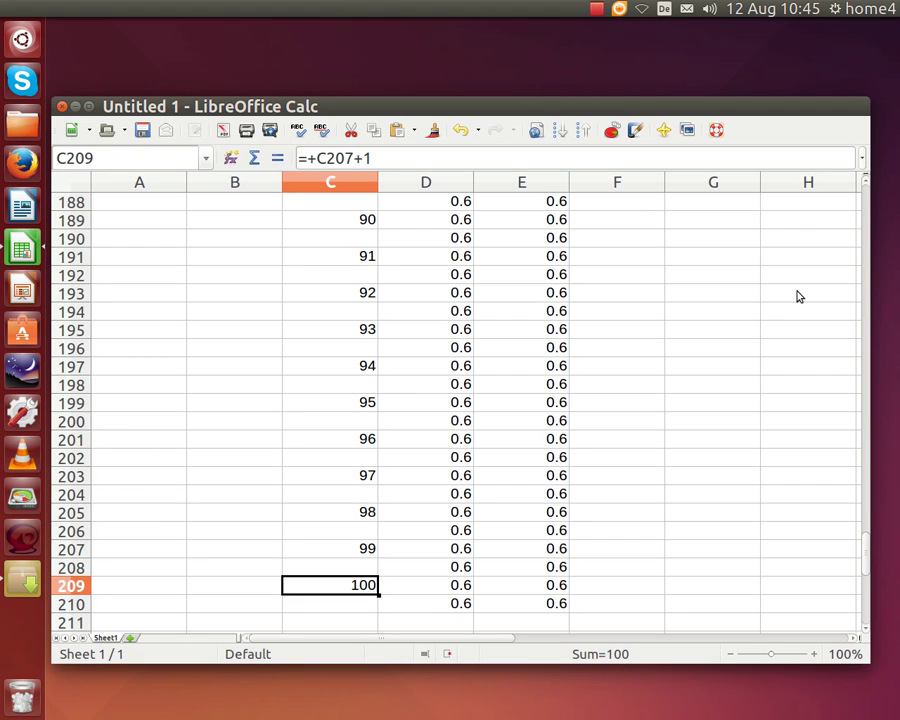
# - Return to the X 0-1 heading in cell D10 and set the sheet zoom to 50%
pyautogui.press('Right')
pyautogui.hotkey('ctrl', 'Up')
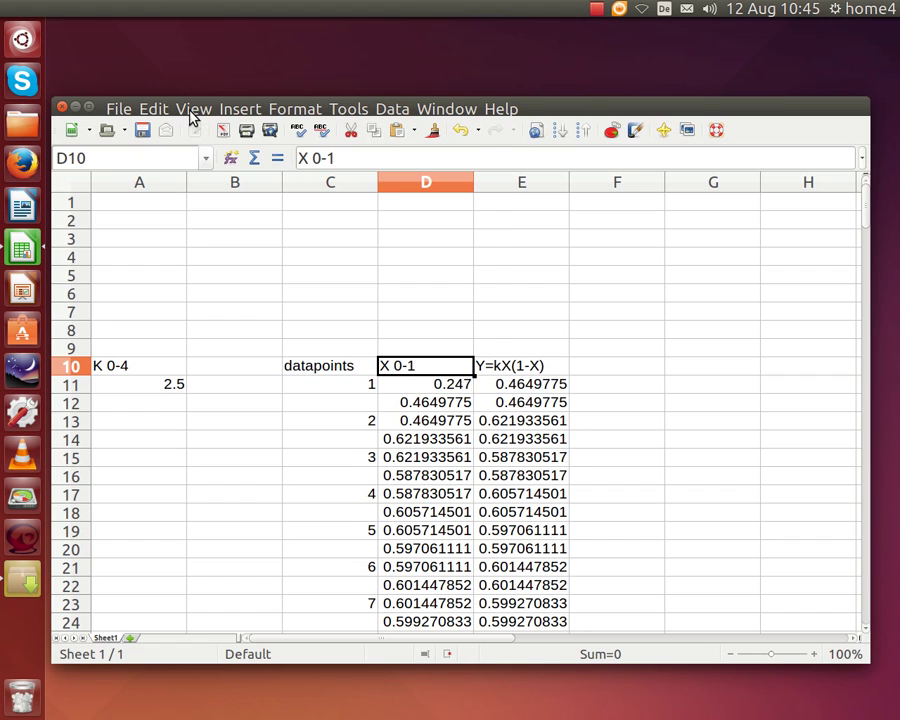
pyautogui.click(190, 116)
pyautogui.moveTo(240, 414)
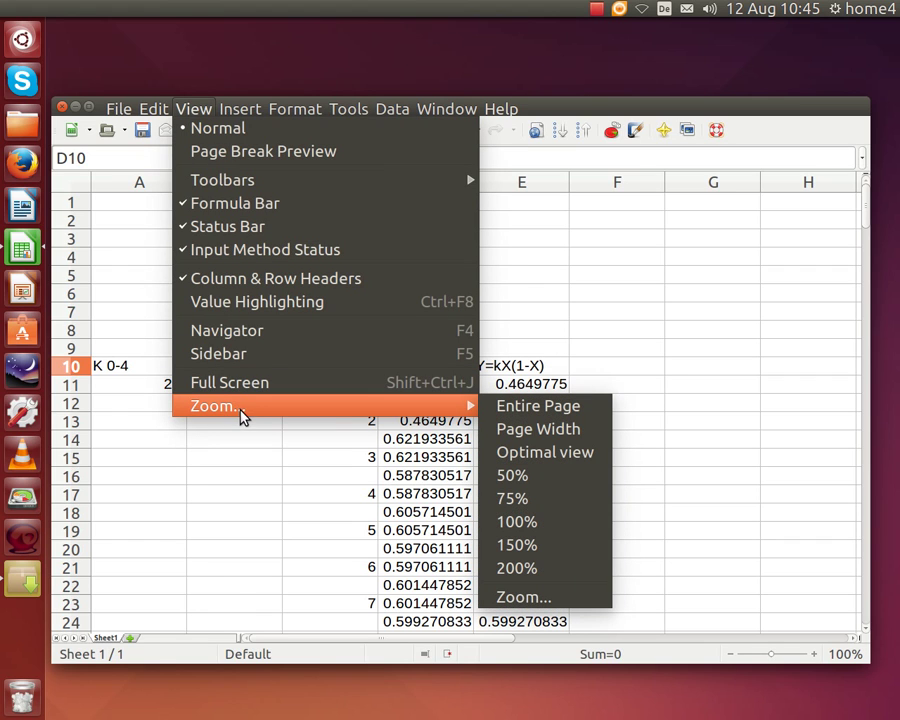
pyautogui.click(516, 477)
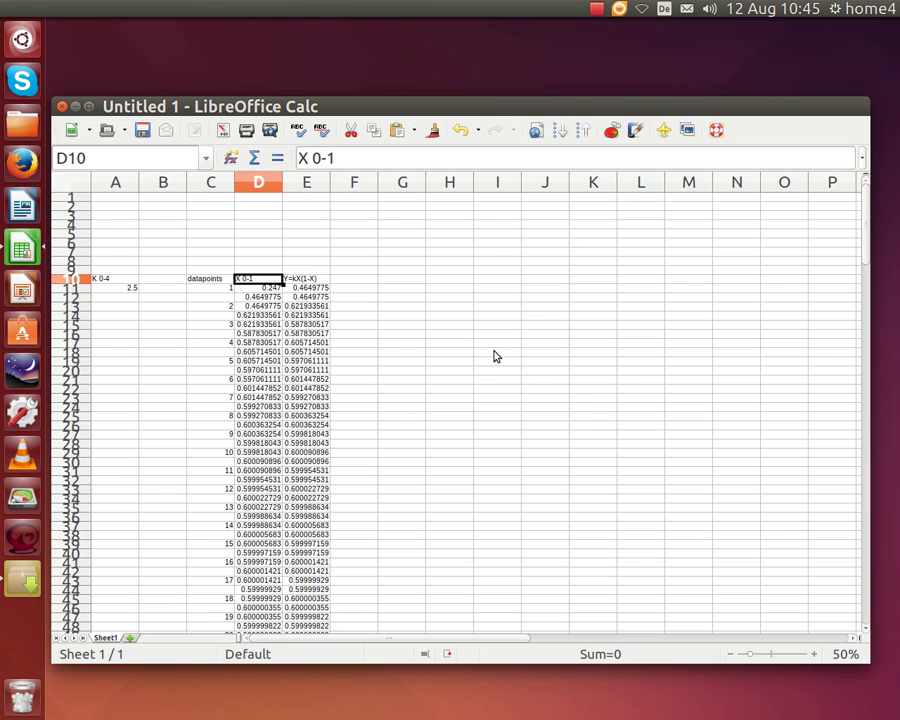
# - Select the X and Y columns with their headings, D10:E210, and insert a chart from them
pyautogui.hotkey('shift', 'Right')
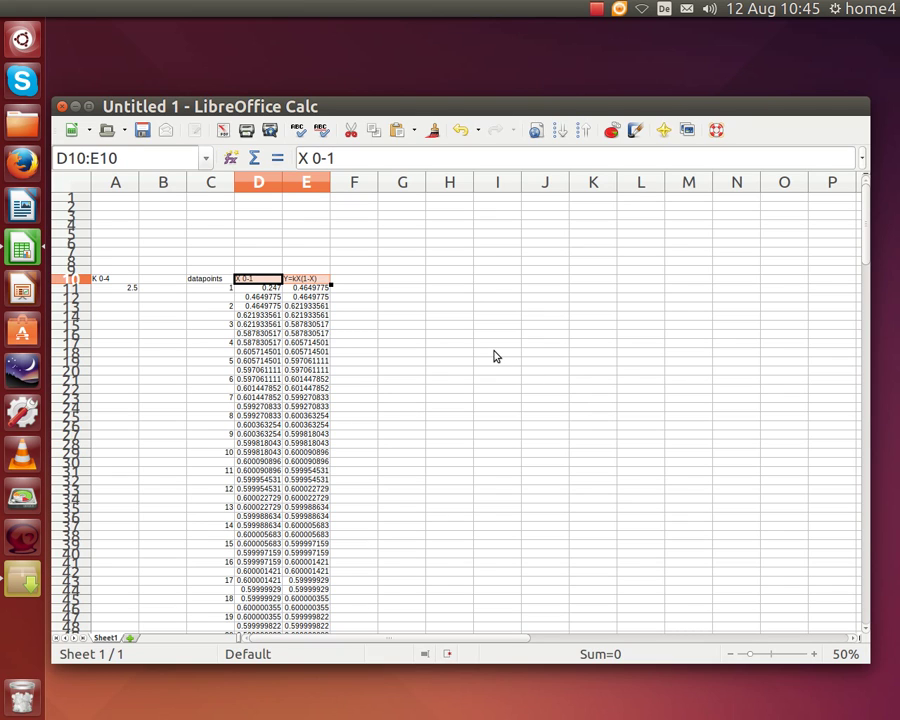
pyautogui.hotkey('ctrl', 'shift', 'Down')
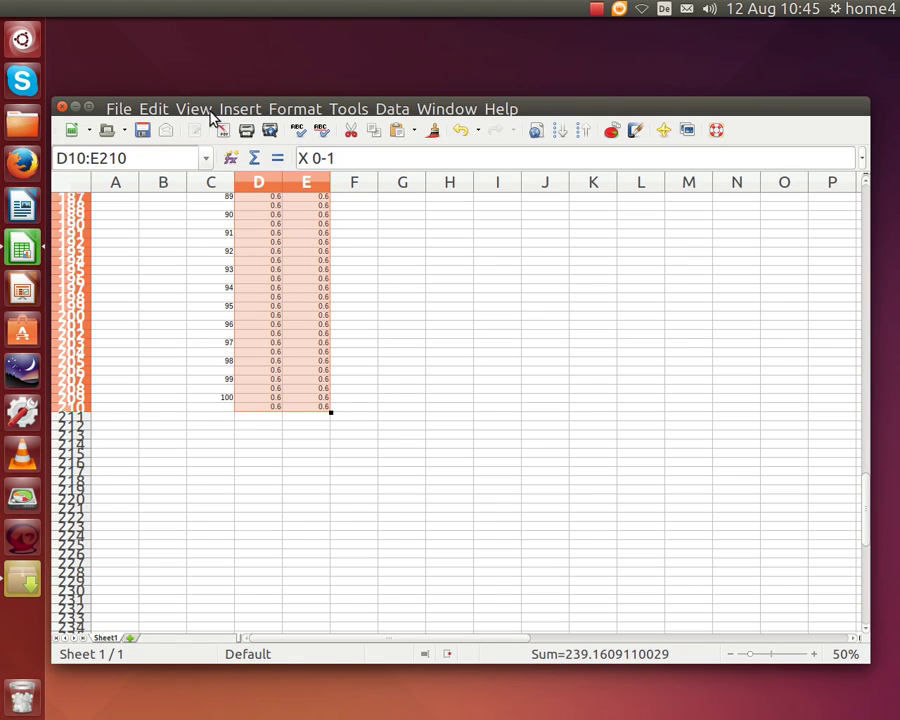
pyautogui.click(236, 110)
pyautogui.moveTo(342, 495)
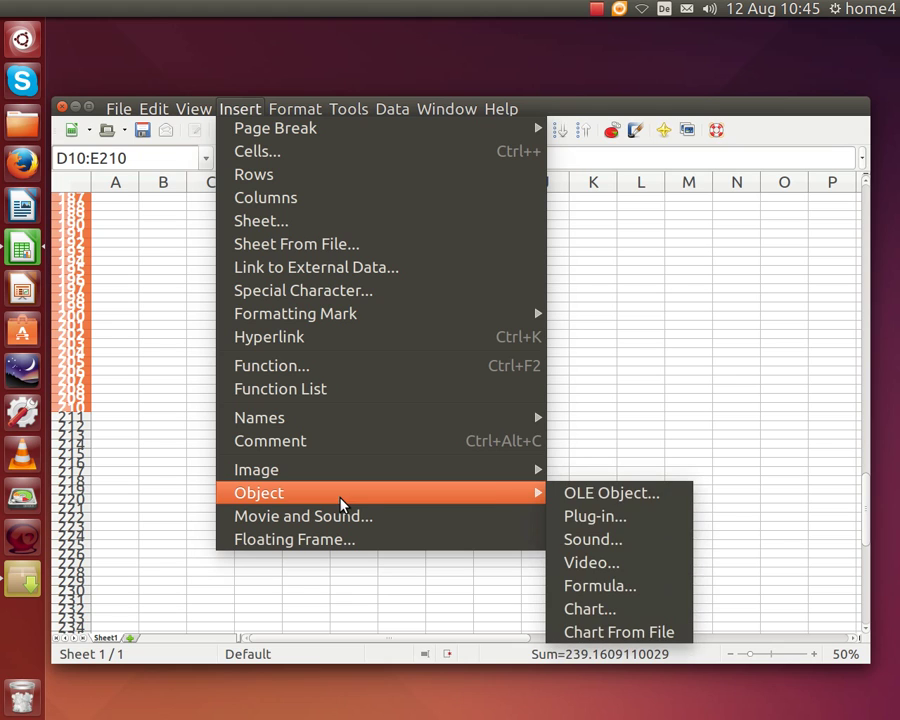
pyautogui.click(588, 616)
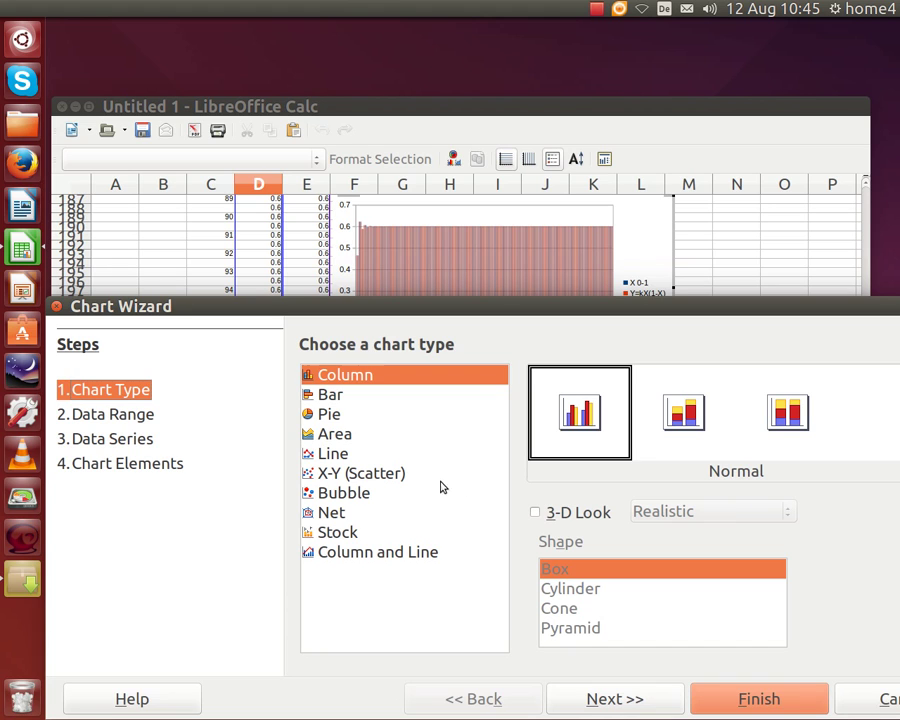
# - Set the chart type to X-Y (Scatter) with Lines Only, and finish the chart with the default range, series and element settings
pyautogui.click(352, 479)
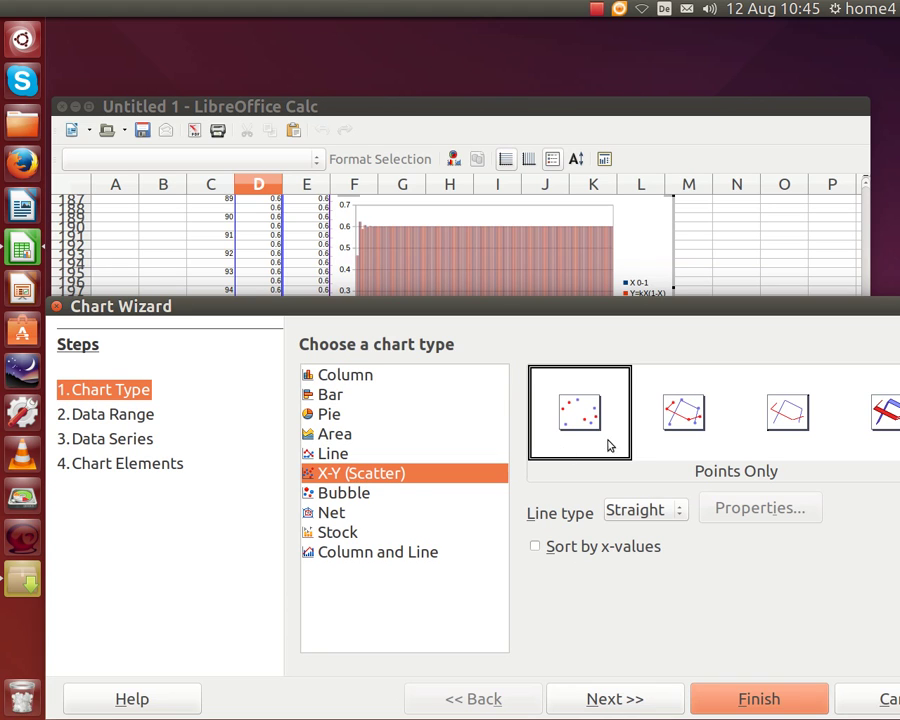
pyautogui.click(786, 412)
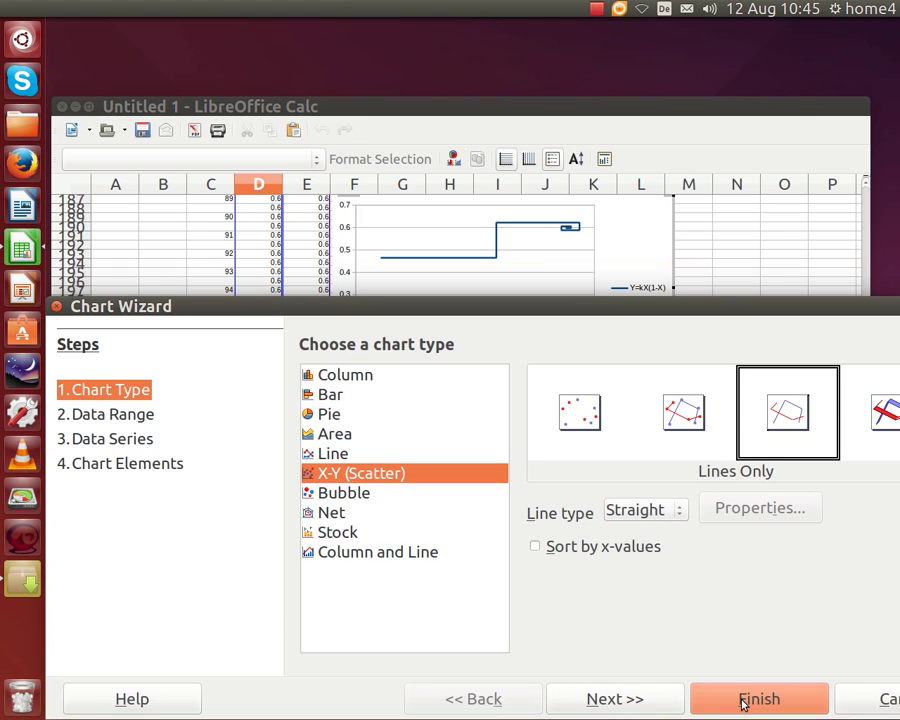
pyautogui.click(636, 704)
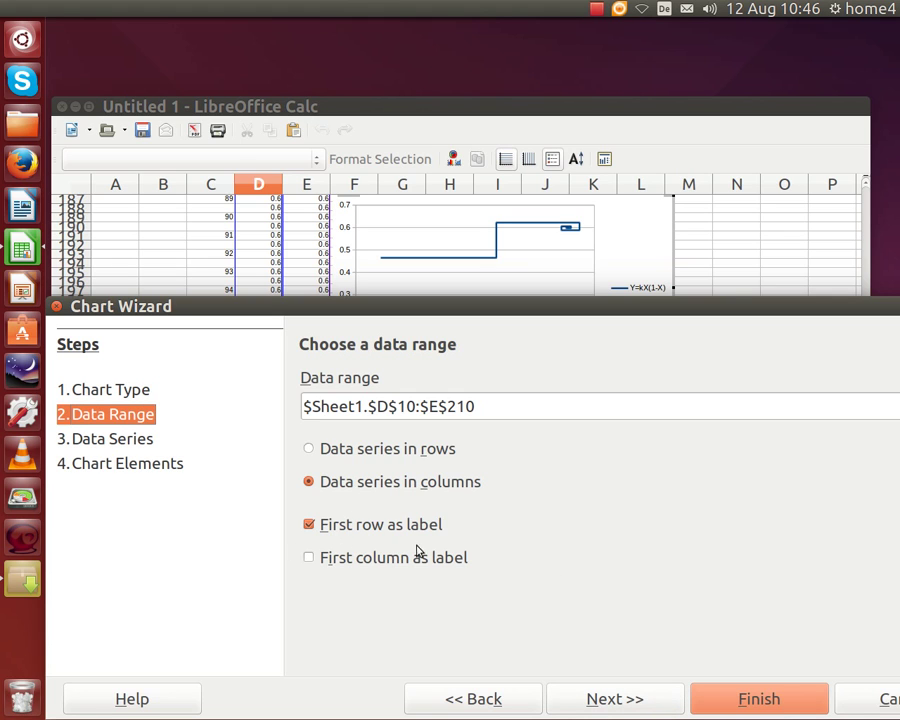
pyautogui.click(602, 707)
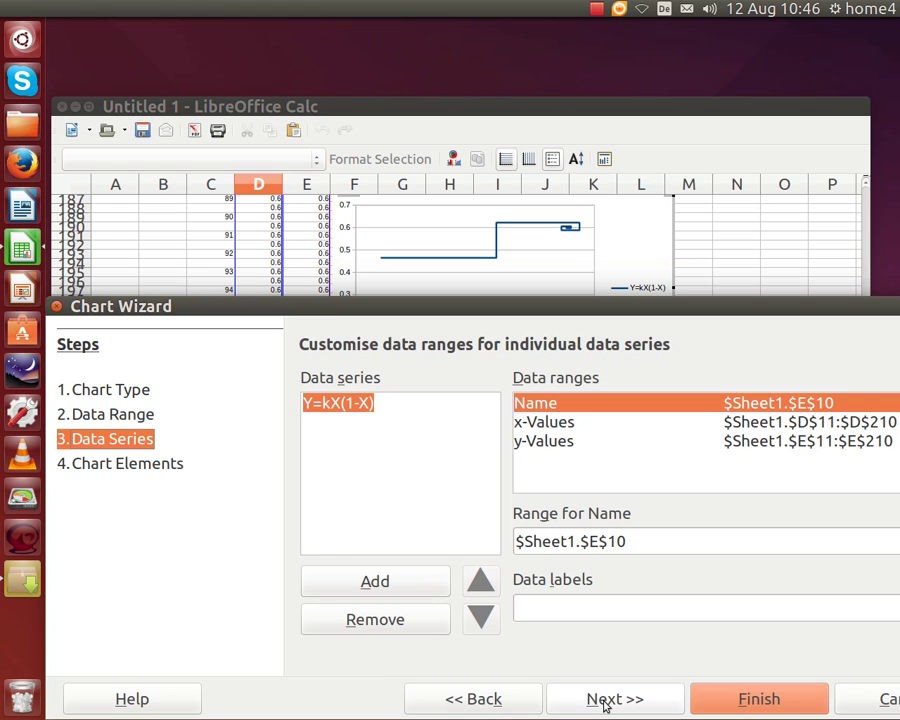
pyautogui.click(606, 703)
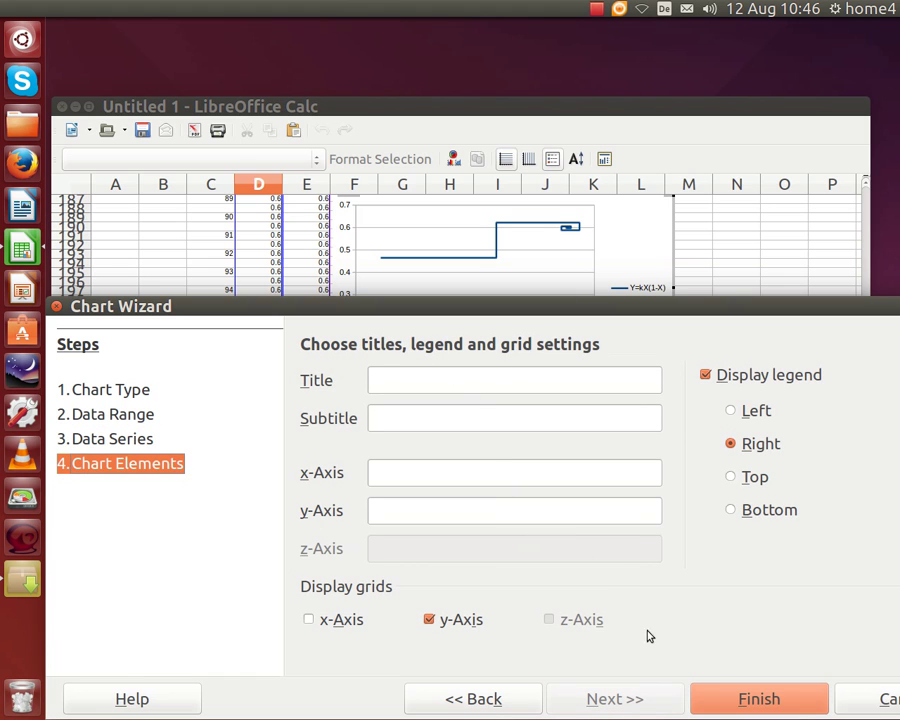
pyautogui.click(748, 702)
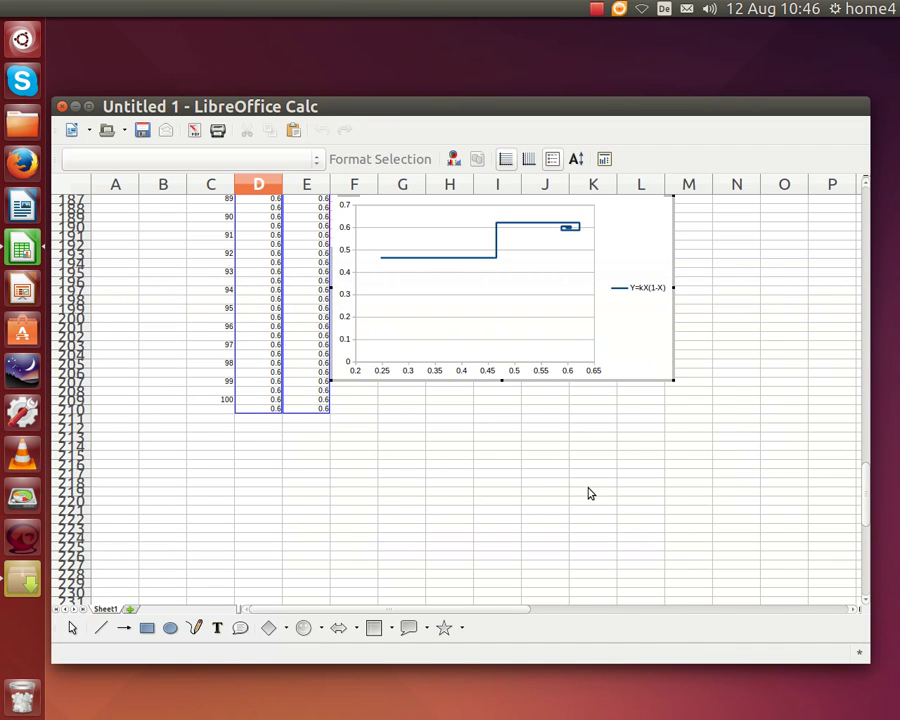
# - Move the scatter chart from beside the last datapoint rows to cell I13 near the top of the sheet
pyautogui.click(445, 416)
pyautogui.click(446, 411)
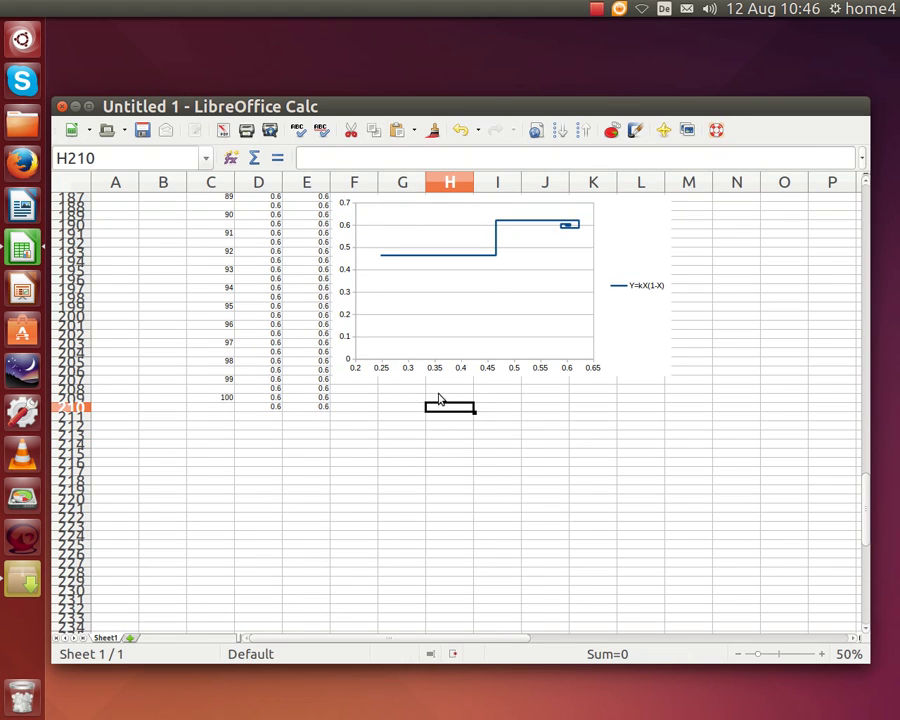
pyautogui.click(455, 323)
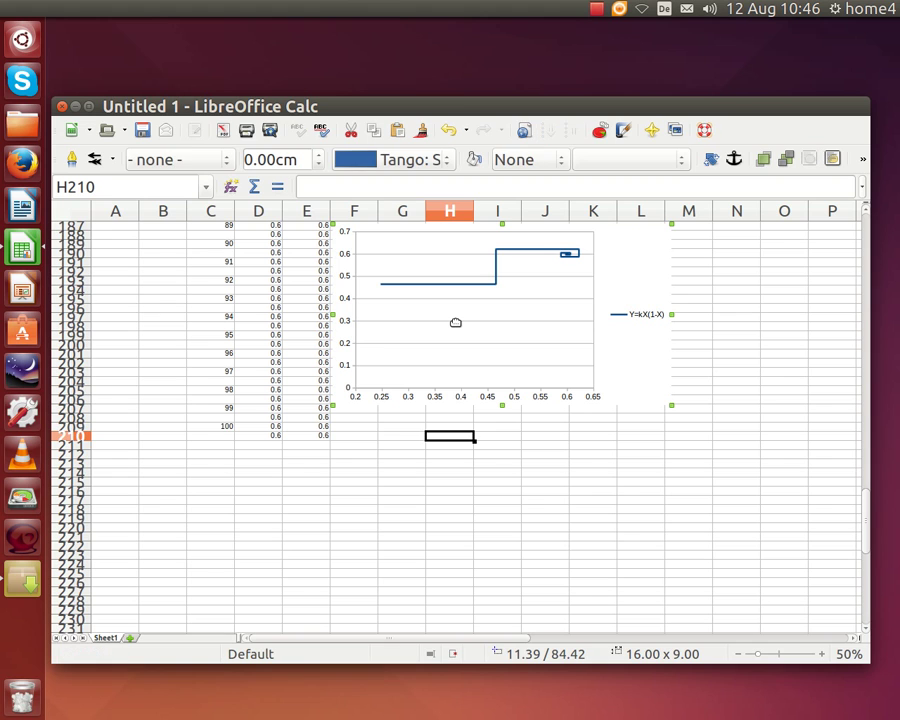
pyautogui.press('Delete')
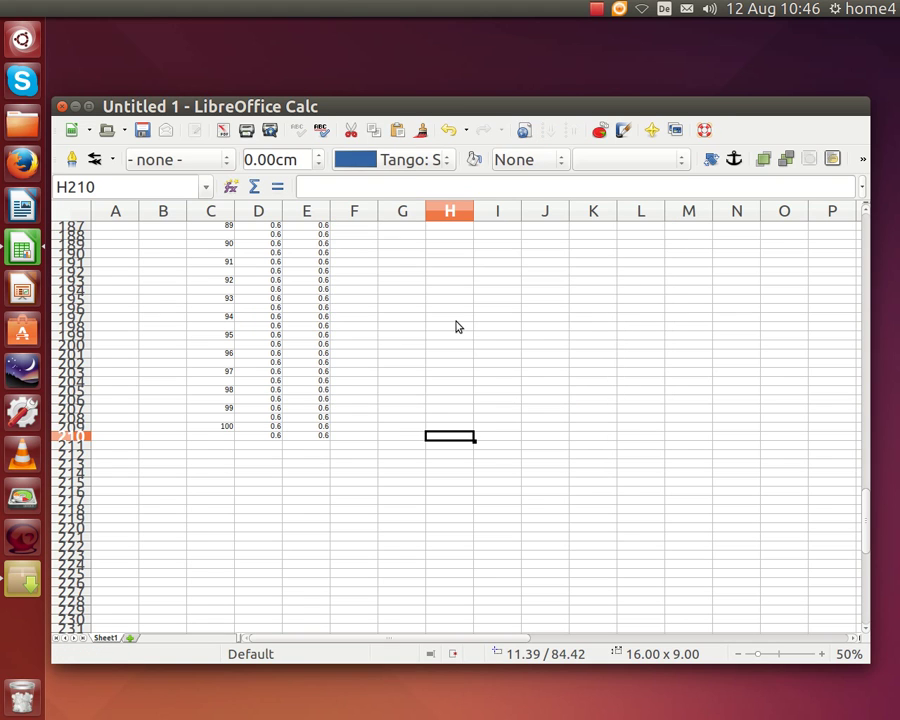
pyautogui.hotkey('ctrl', 'Home')
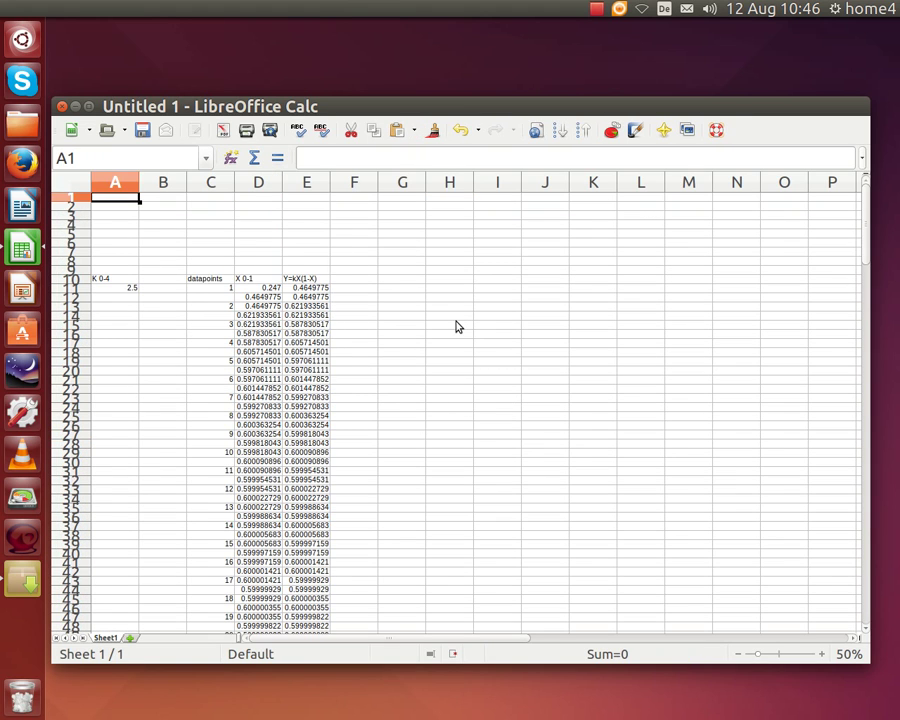
pyautogui.click(499, 309)
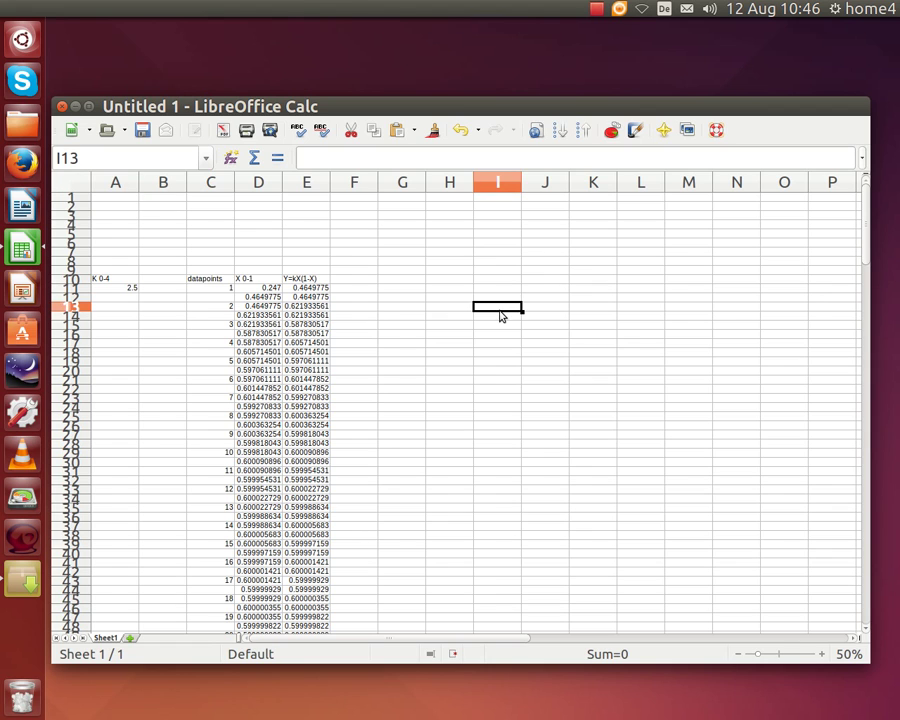
pyautogui.hotkey('ctrl', 'v')
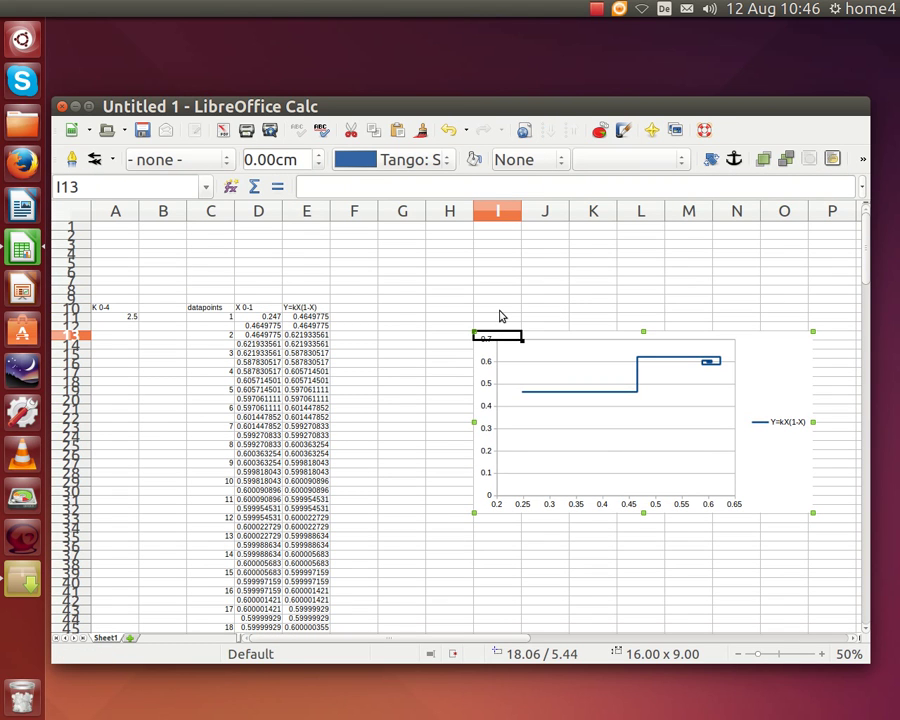
pyautogui.click(432, 338)
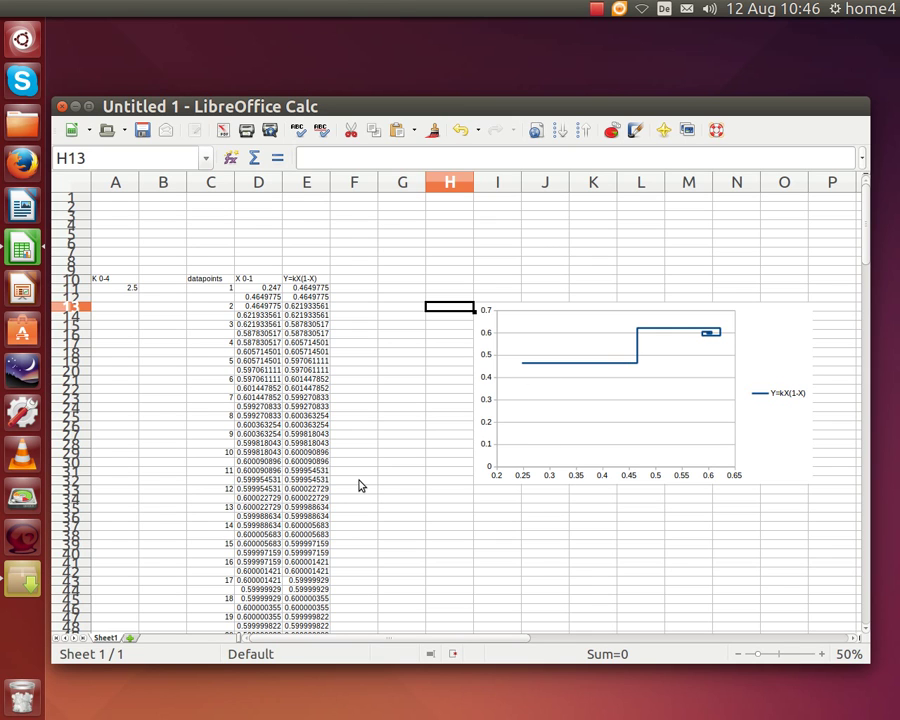
# - Enter the label start in cell F11, beside the first datapoint
pyautogui.scroll(-4, 360, 484)
pyautogui.scroll(-8, 360, 487)
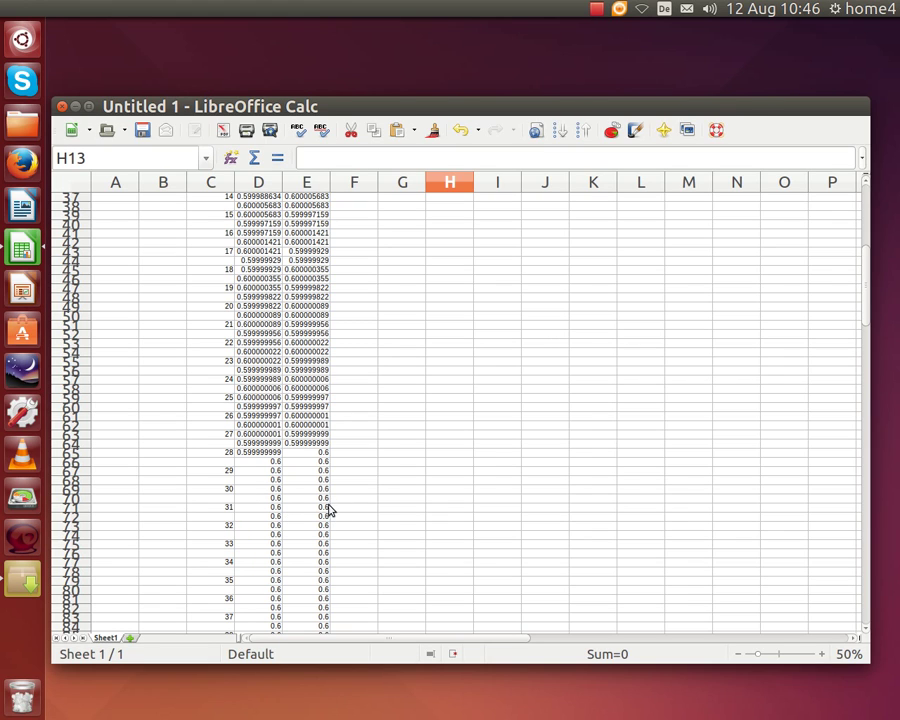
pyautogui.scroll(1, 488, 461)
pyautogui.scroll(11, 488, 461)
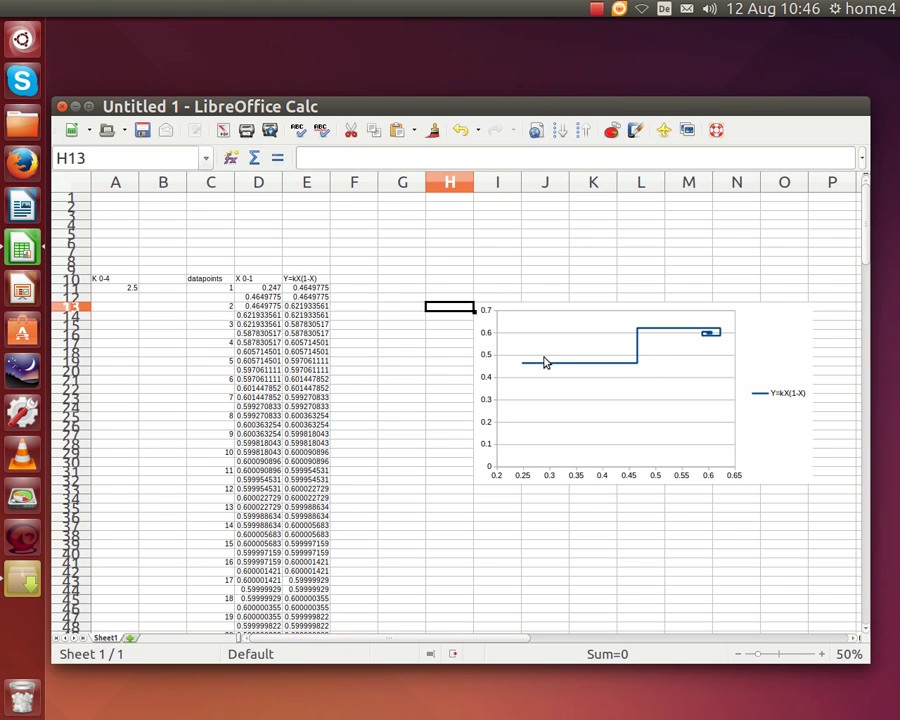
pyautogui.click(353, 291)
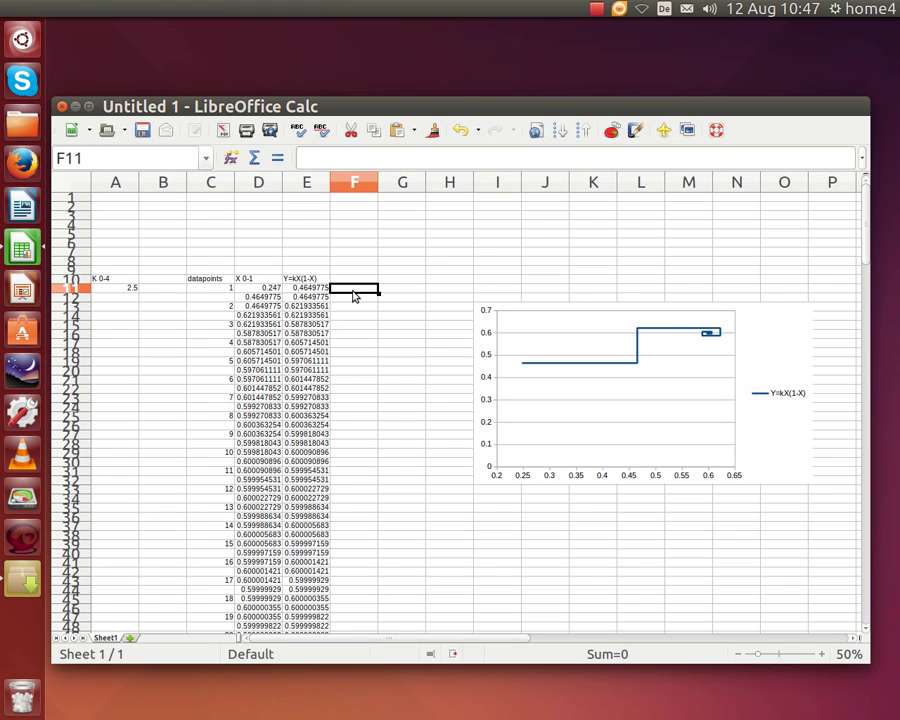
pyautogui.write('start')
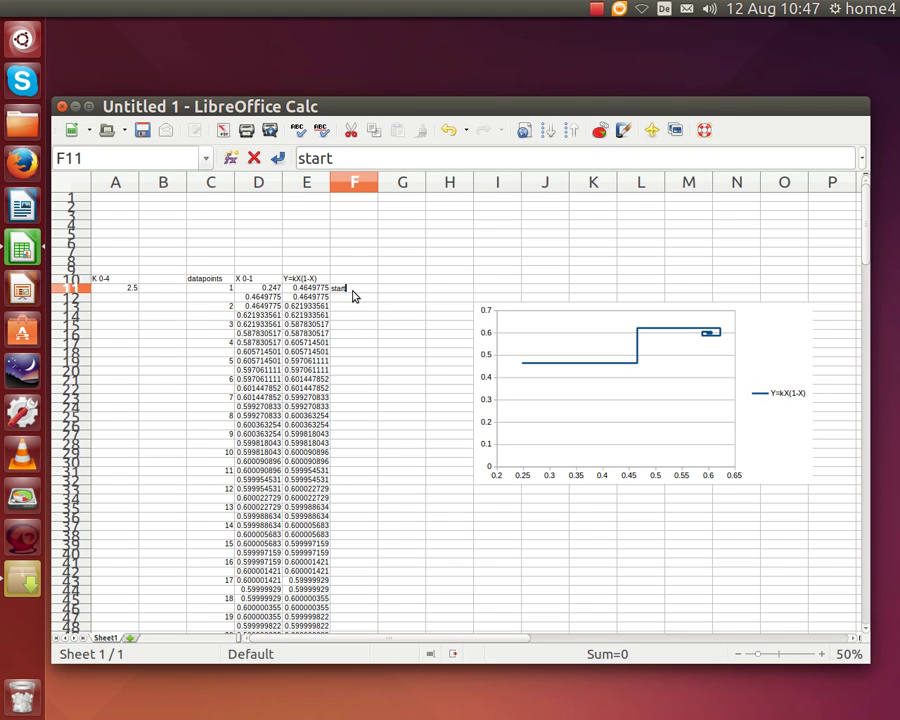
pyautogui.press('Return')
# - Enter the label stop in cell F209 beside datapoint 100, and head the column with datalabel in F10
pyautogui.press('Left')
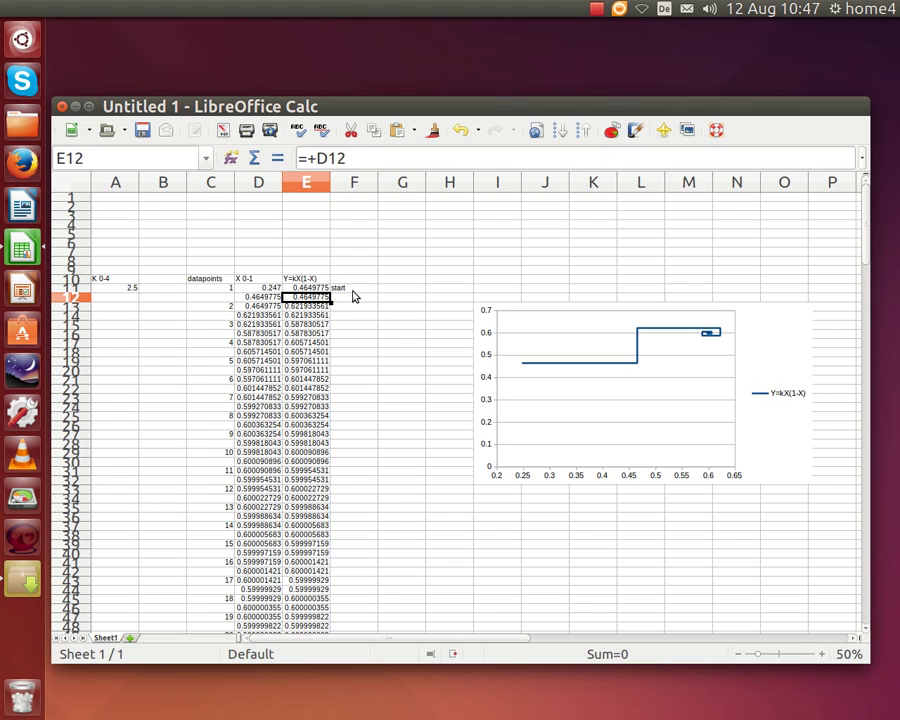
pyautogui.hotkey('ctrl', 'Down')
pyautogui.press('Right')
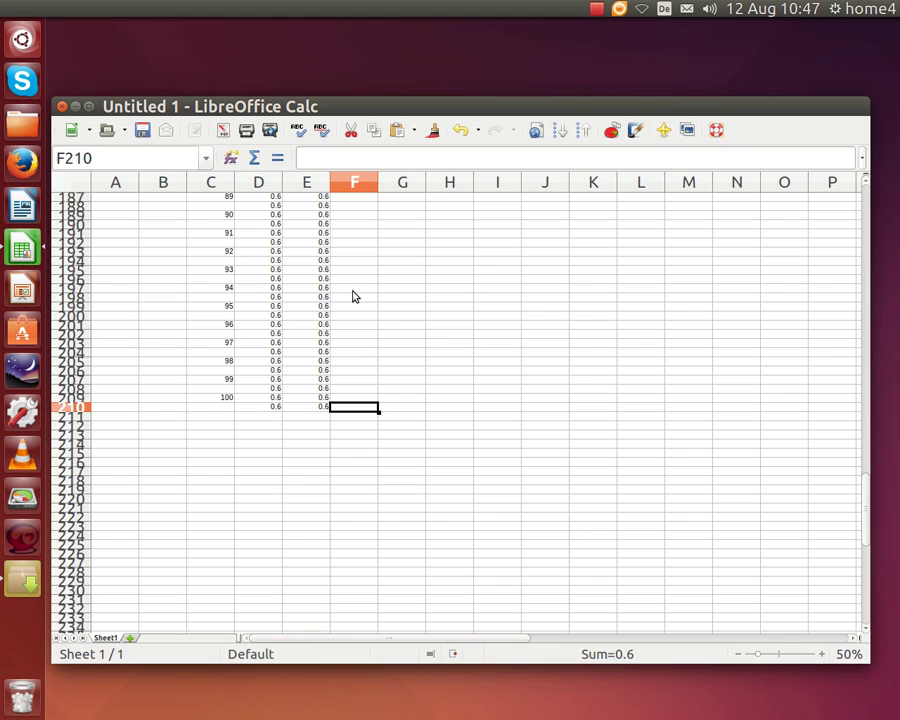
pyautogui.press('Up')
pyautogui.write('stop')
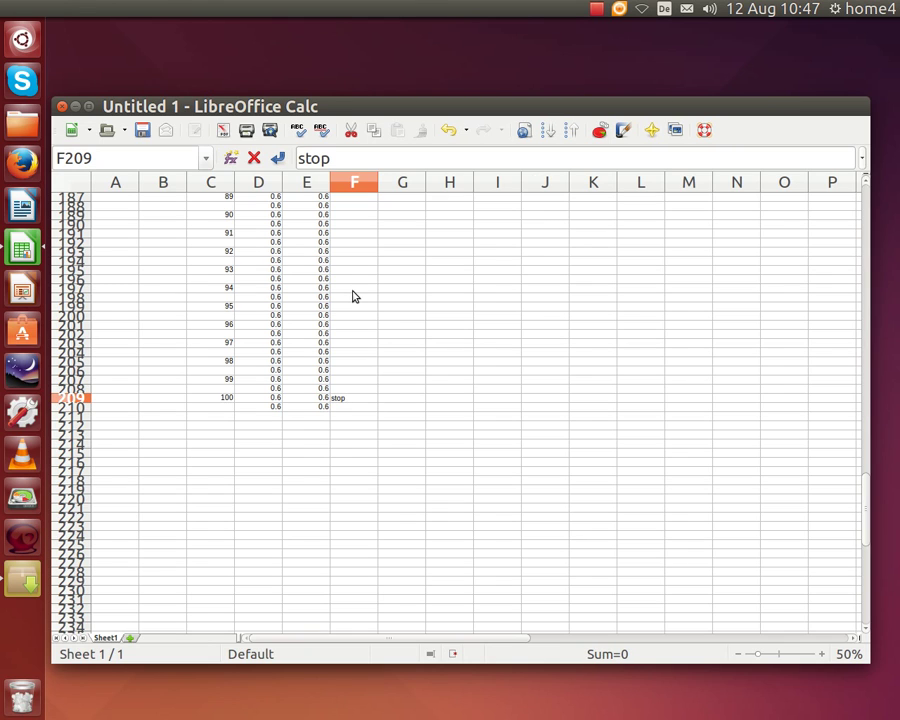
pyautogui.press('Return')
pyautogui.press('Up')
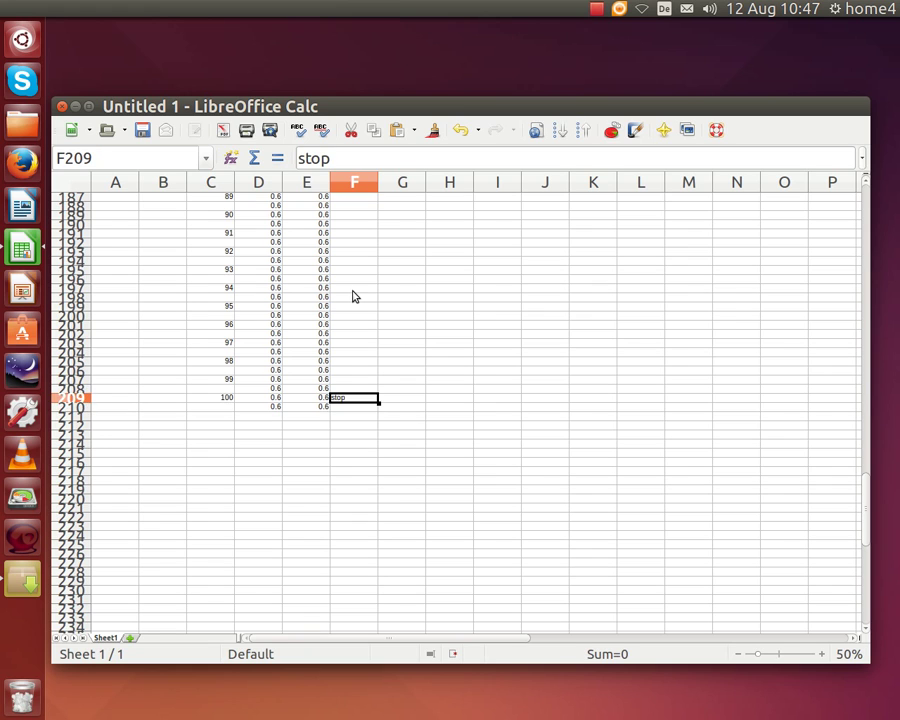
pyautogui.hotkey('ctrl', 'Up')
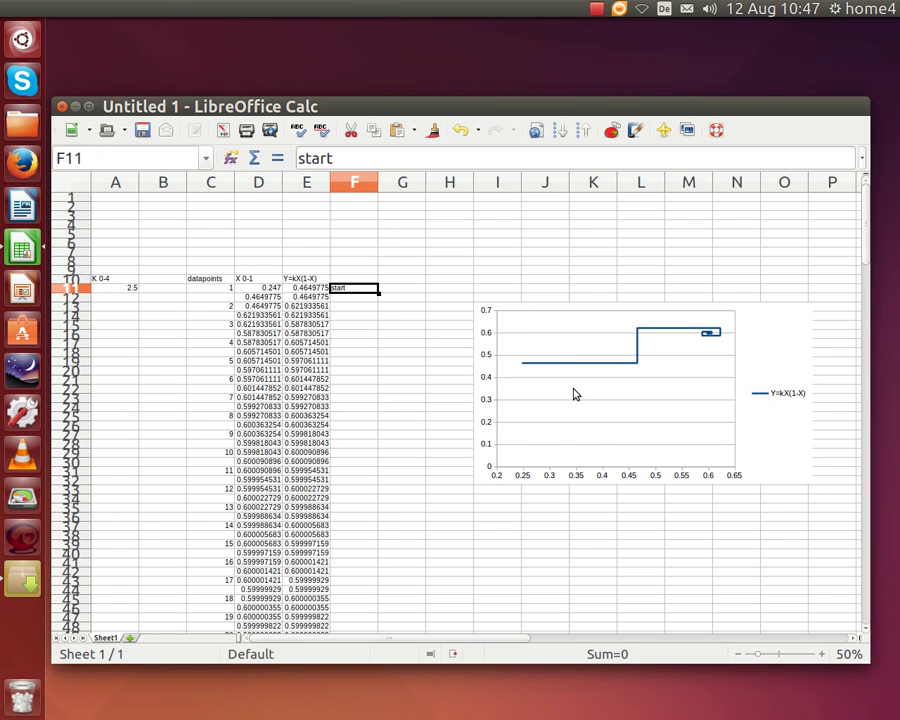
pyautogui.press('Up')
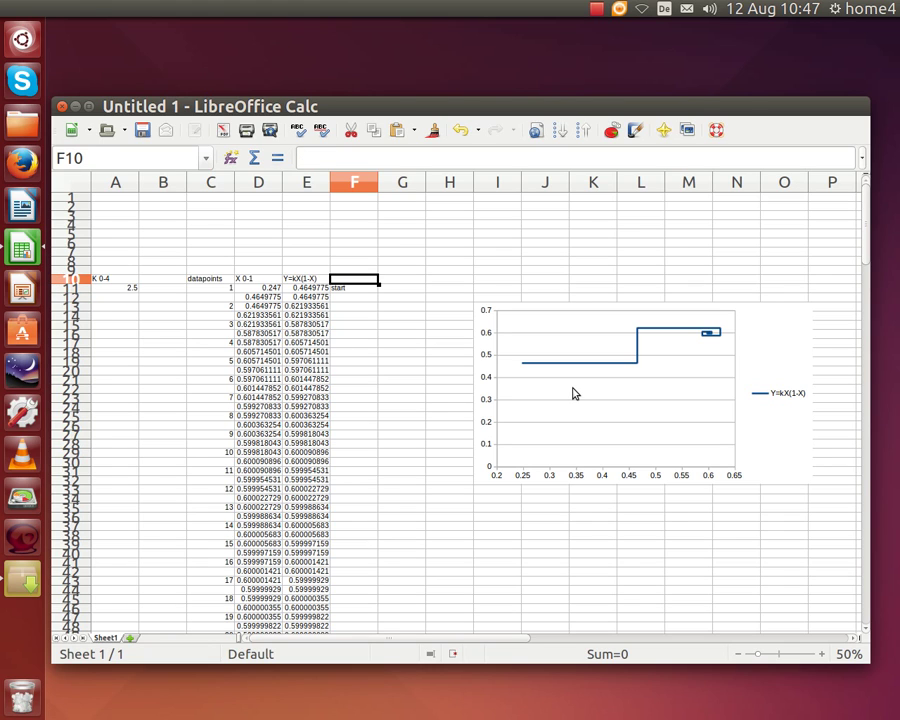
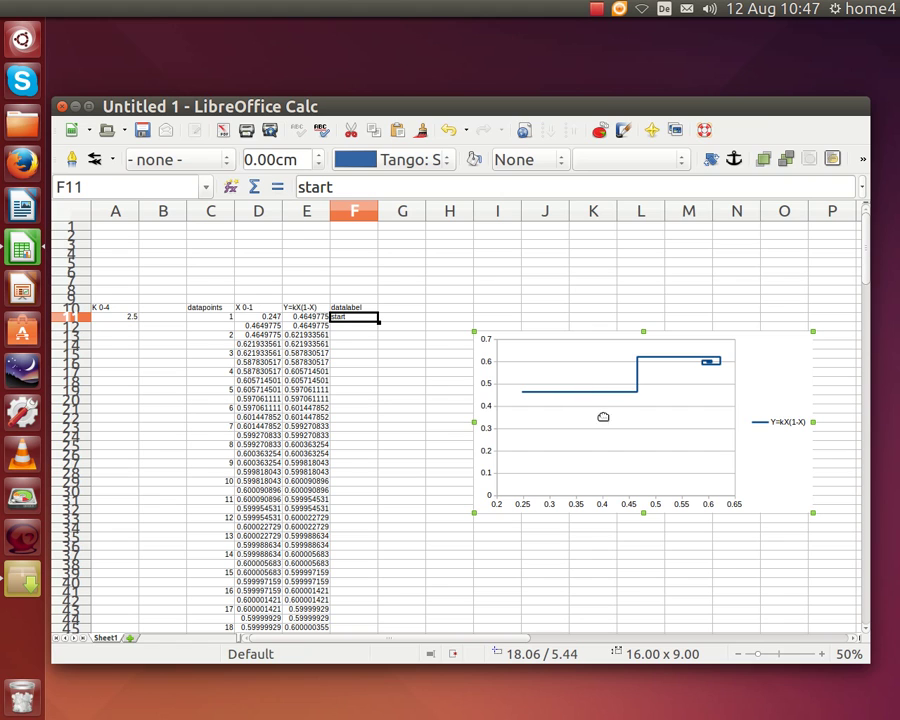
# - Open the chart's data series ranges and copy the y-values range $Sheet1.$E$11:$E$210 into the data labels range
pyautogui.click(636, 410)
pyautogui.rightClick(628, 423)
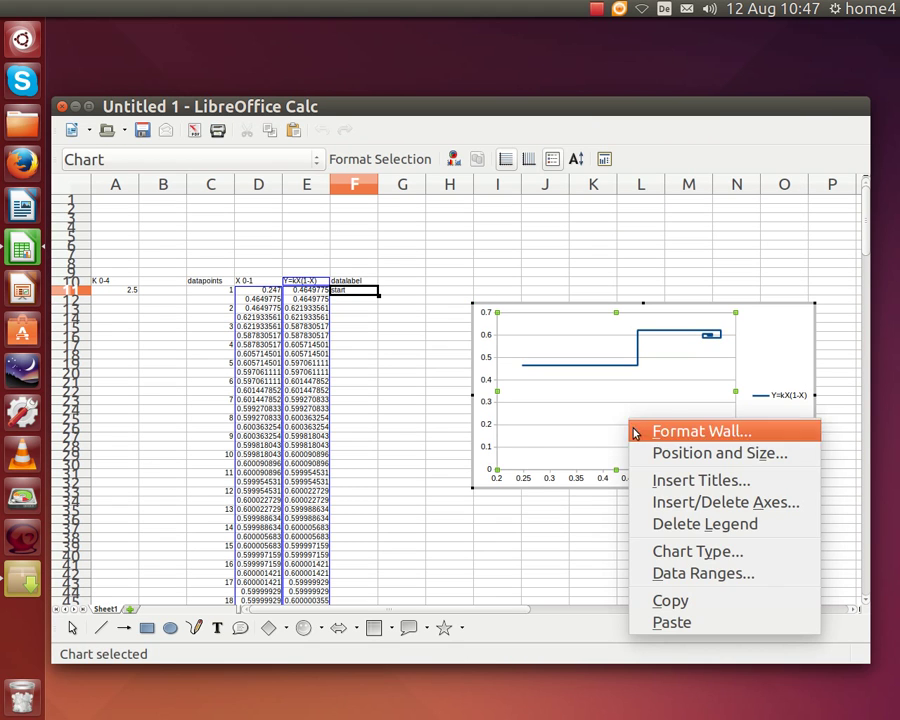
pyautogui.click(661, 580)
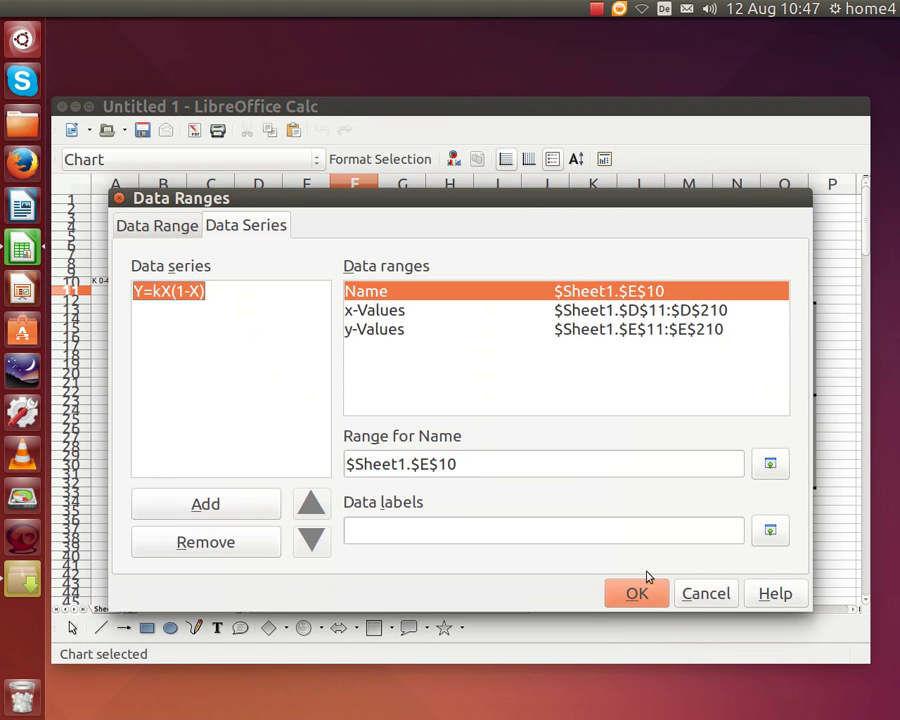
pyautogui.click(390, 338)
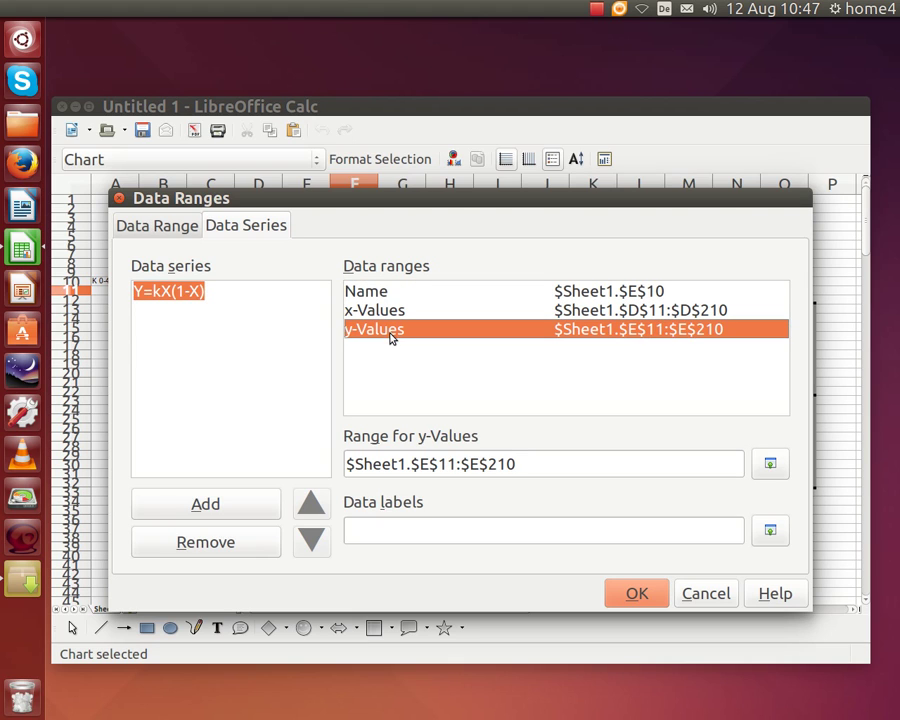
pyautogui.click(532, 463)
pyautogui.hotkey('shift', 'Left')
pyautogui.hotkey('shift', 'Left')
pyautogui.hotkey('shift', 'Left')
pyautogui.hotkey('shift', 'Left')
pyautogui.hotkey('shift', 'Left')
pyautogui.hotkey('shift', 'Left')
pyautogui.hotkey('shift', 'Left')
pyautogui.hotkey('shift', 'Left')
pyautogui.hotkey('shift', 'Left')
pyautogui.hotkey('shift', 'Left')
pyautogui.hotkey('shift', 'Left')
pyautogui.hotkey('shift', 'Left')
pyautogui.hotkey('shift', 'Left')
pyautogui.hotkey('shift', 'Left')
pyautogui.hotkey('shift', 'Left')
pyautogui.hotkey('shift', 'Left')
pyautogui.hotkey('shift', 'Left')
pyautogui.hotkey('shift', 'Left')
pyautogui.hotkey('shift', 'Left')
pyautogui.hotkey('shift', 'Left')
pyautogui.hotkey('ctrl', 'c')
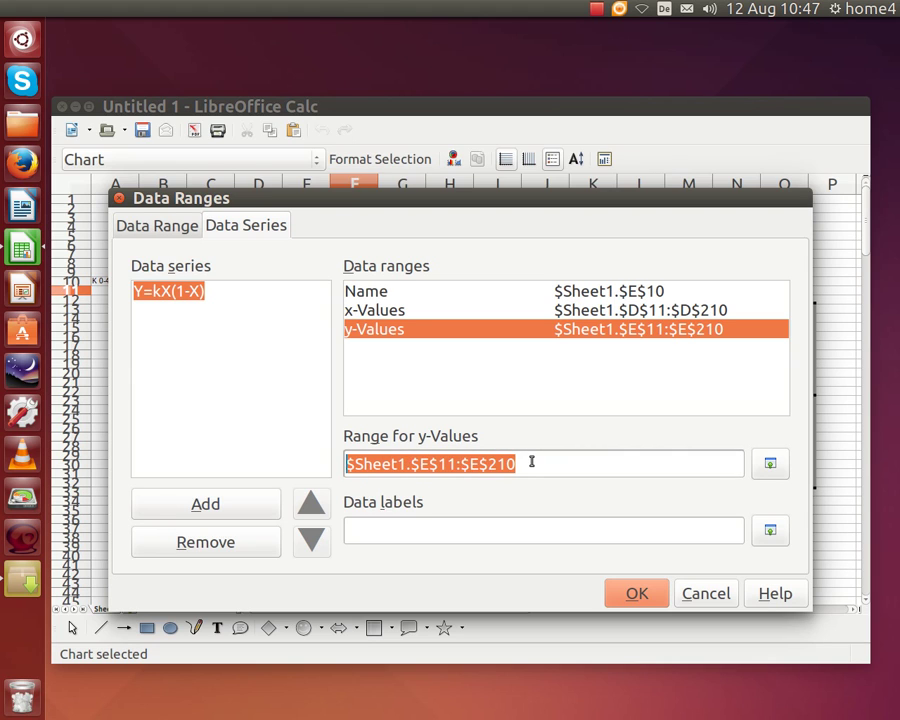
pyautogui.click(464, 532)
pyautogui.hotkey('ctrl', 'v')
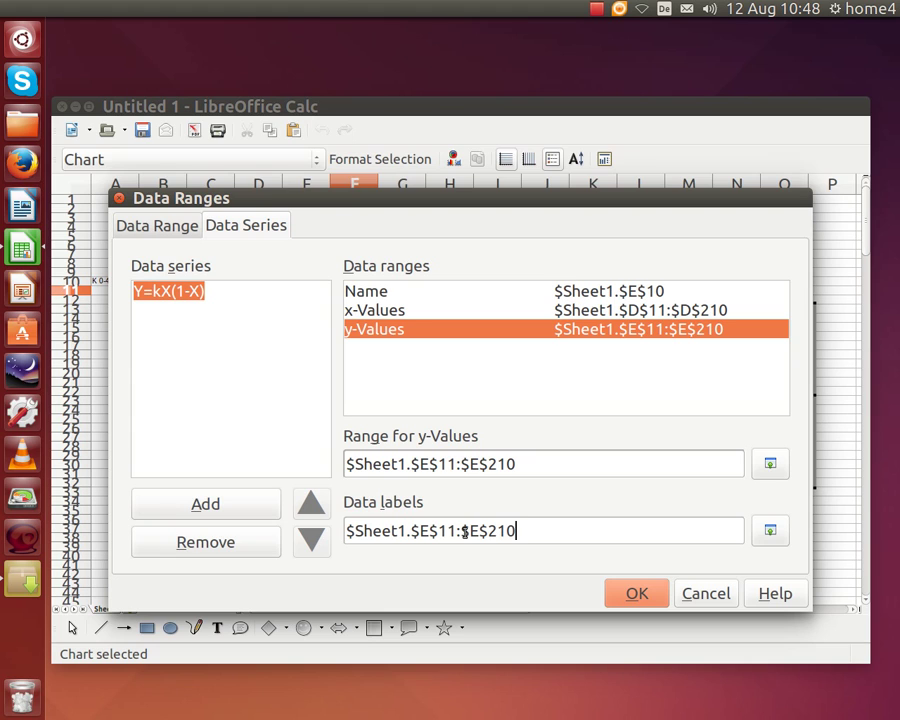
# - Change the data labels range to column F, $Sheet1.$F$11:$F$210, and apply the data ranges
pyautogui.press('Left')
pyautogui.press('Left')
pyautogui.press('Left')
pyautogui.press('Left')
pyautogui.press('Left')
pyautogui.press('Left')
pyautogui.press('Left')
pyautogui.press('Left')
pyautogui.press('Left')
pyautogui.press('Left')
pyautogui.press('BackSpace')
pyautogui.write('F')
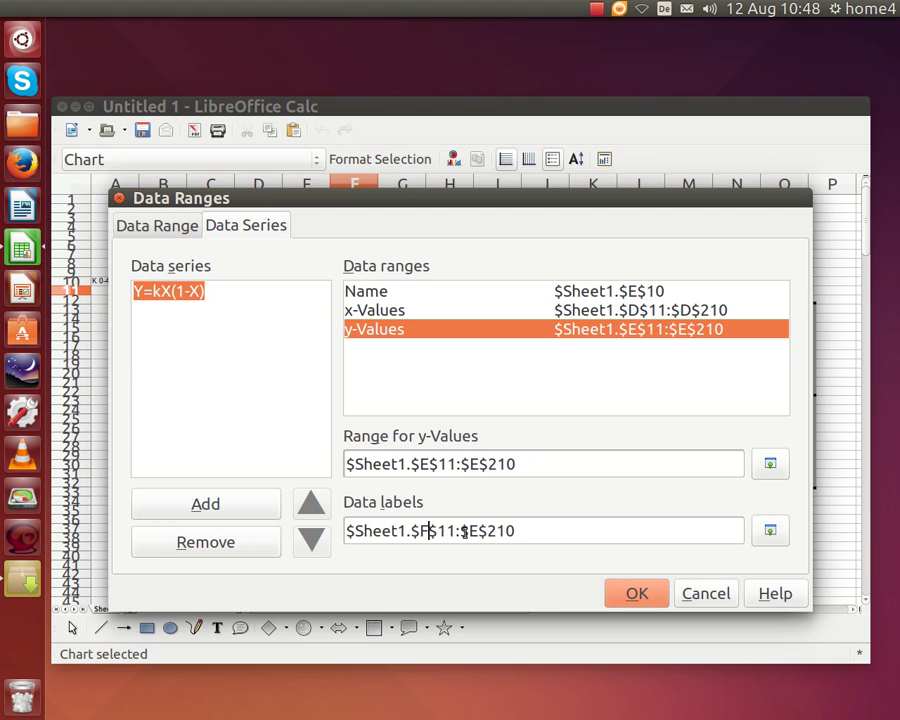
pyautogui.click(463, 531)
pyautogui.press('Delete')
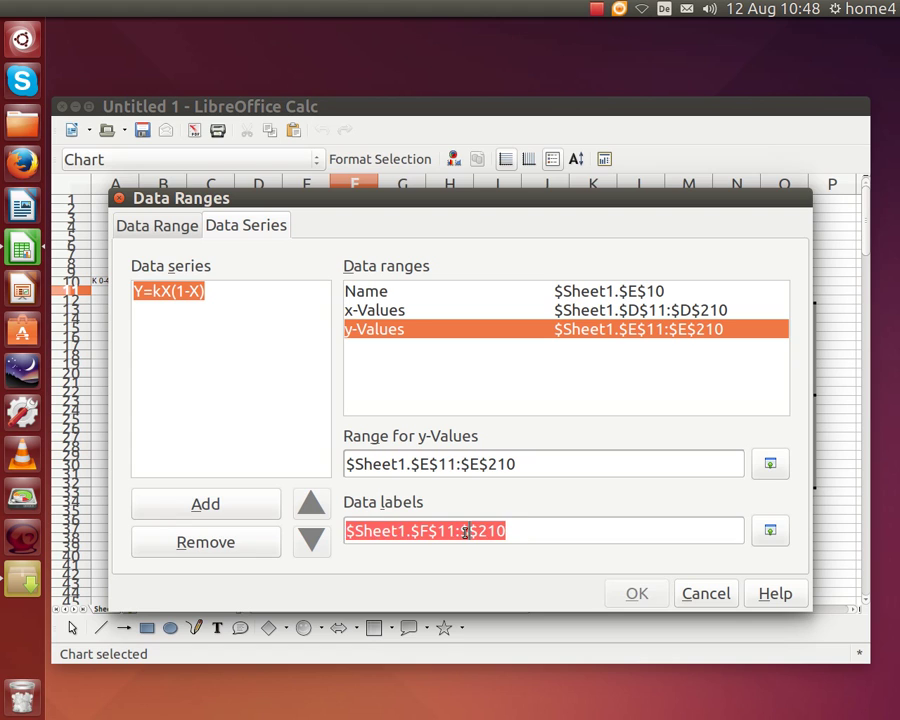
pyautogui.write('F')
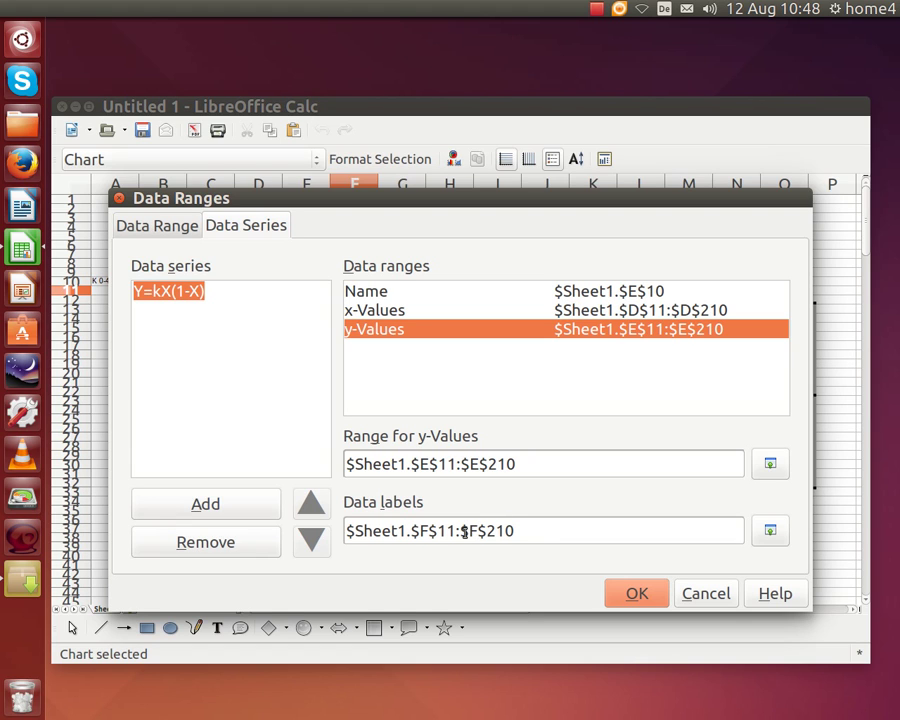
pyautogui.click(640, 597)
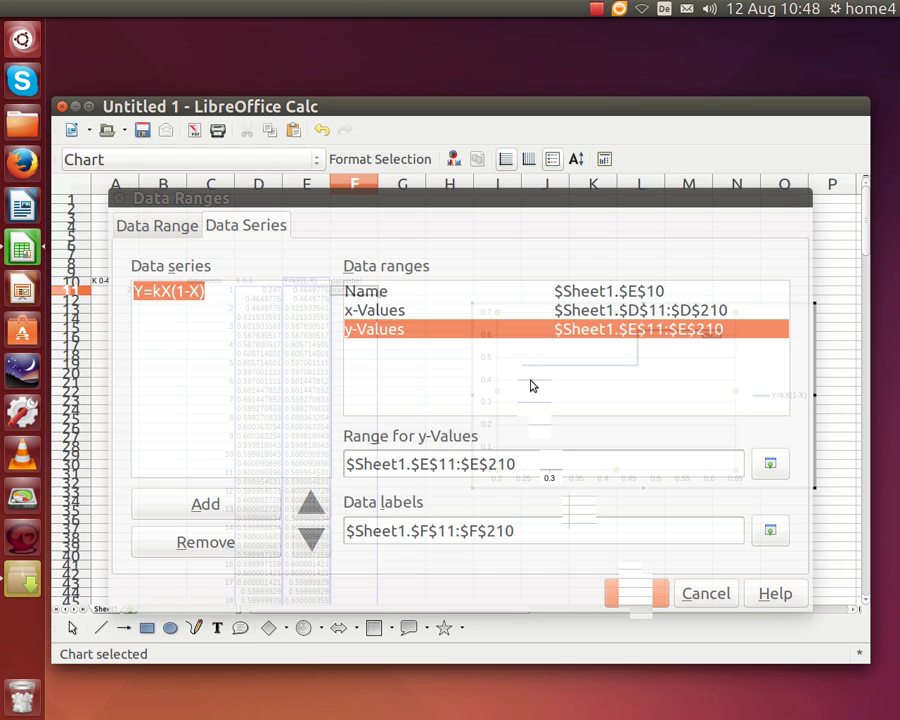
# - Insert data labels for all data series in the chart, showing the category only
pyautogui.rightClick(567, 400)
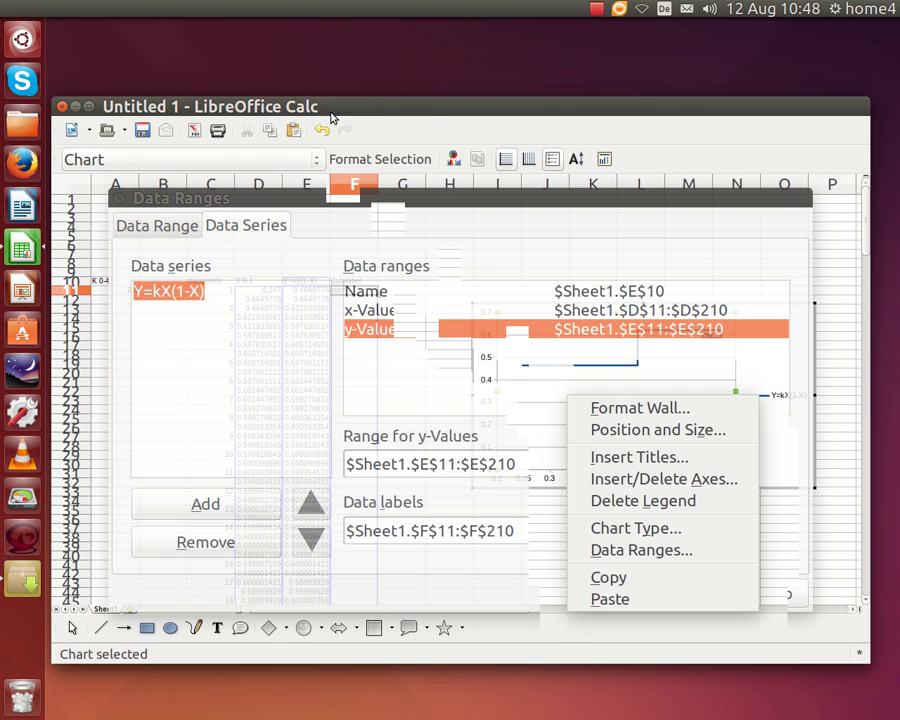
pyautogui.click(240, 106)
pyautogui.click(240, 109)
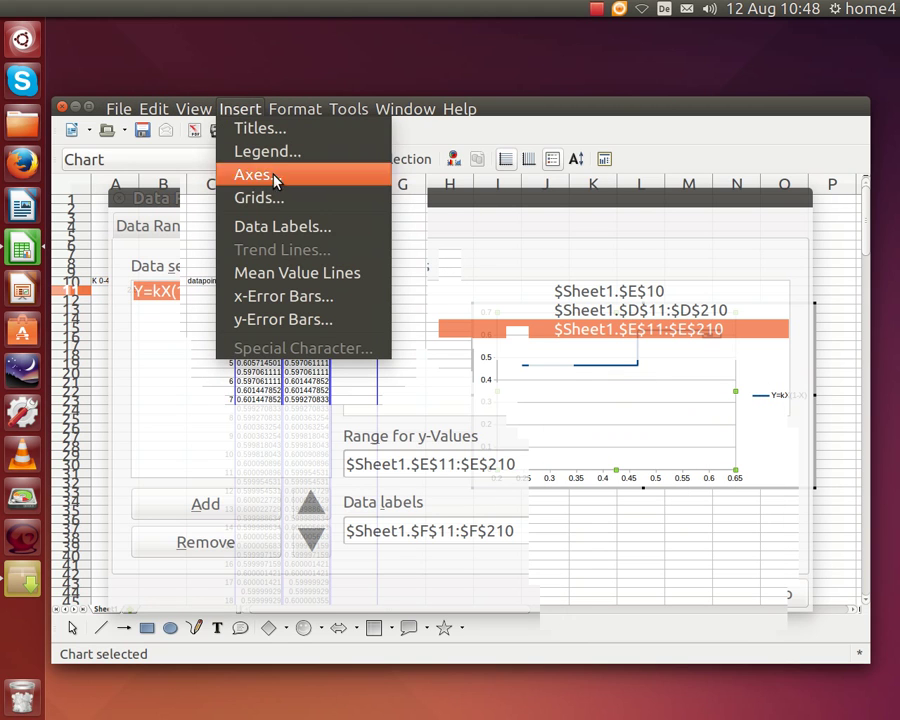
pyautogui.click(287, 229)
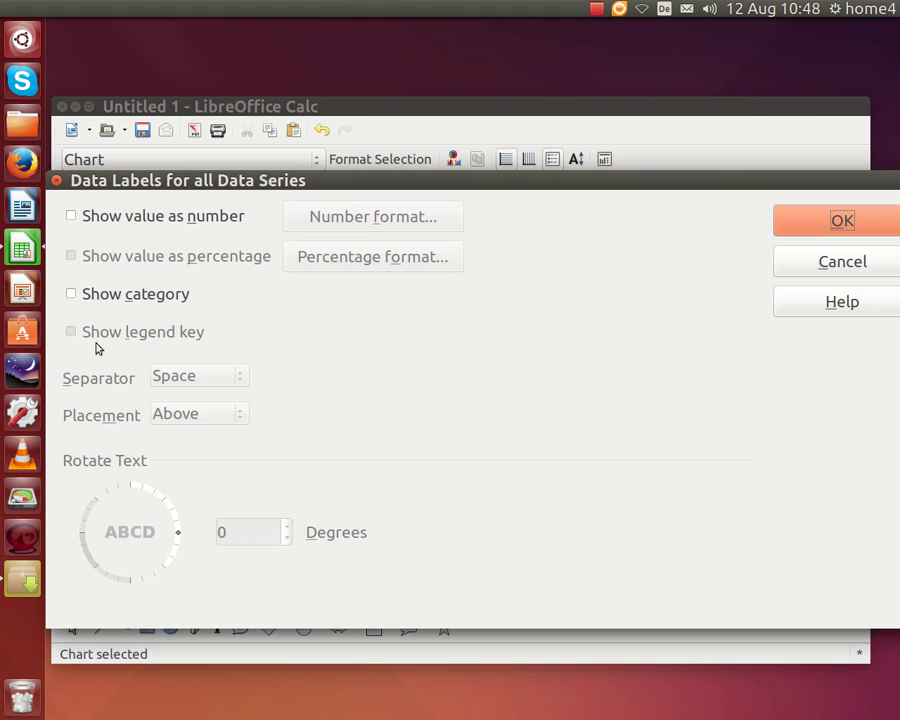
pyautogui.click(72, 296)
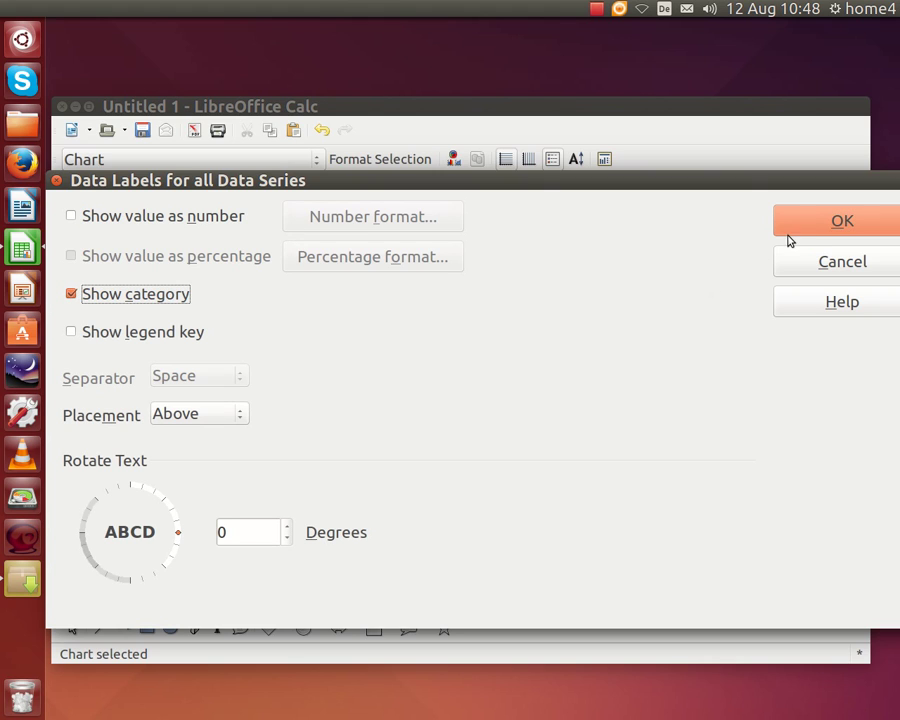
pyautogui.click(843, 224)
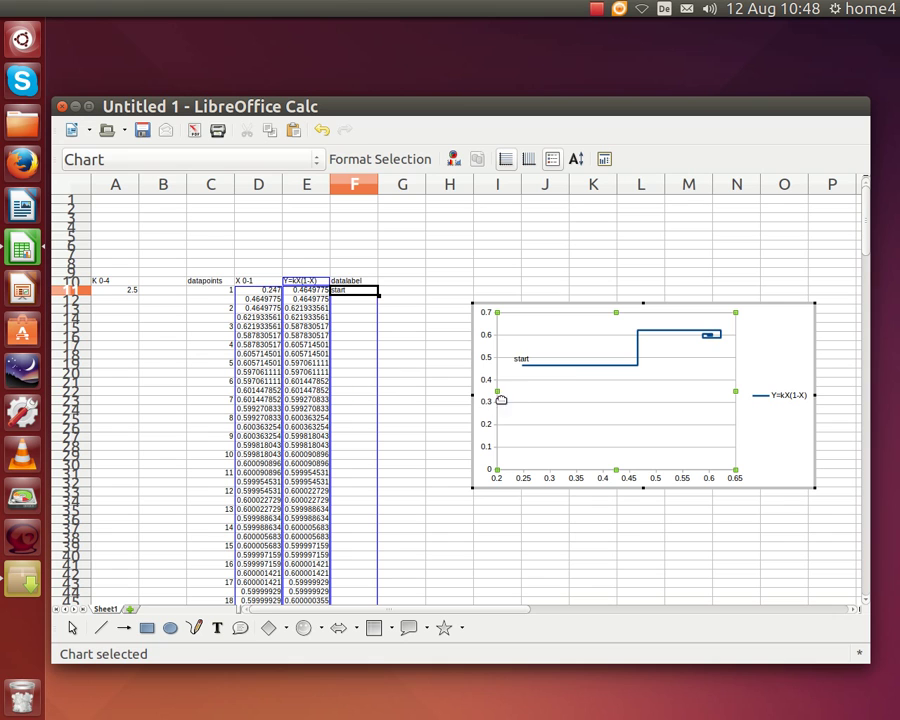
# - Examine the end of the data series at datapoint 100 in row 209, next to the stop label
pyautogui.scroll(-13, 453, 487)
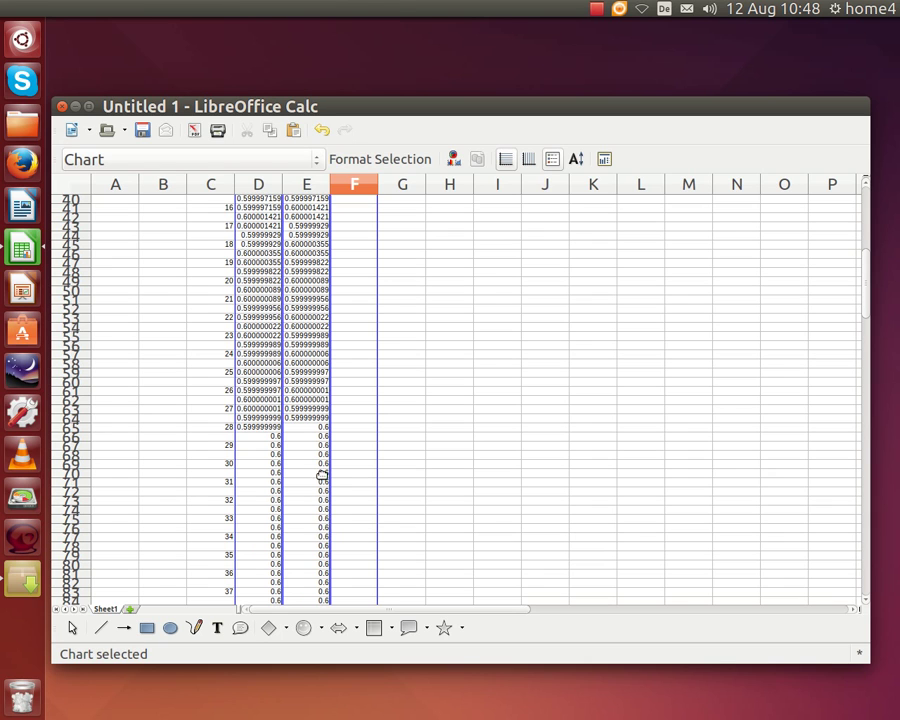
pyautogui.scroll(-20, 497, 522)
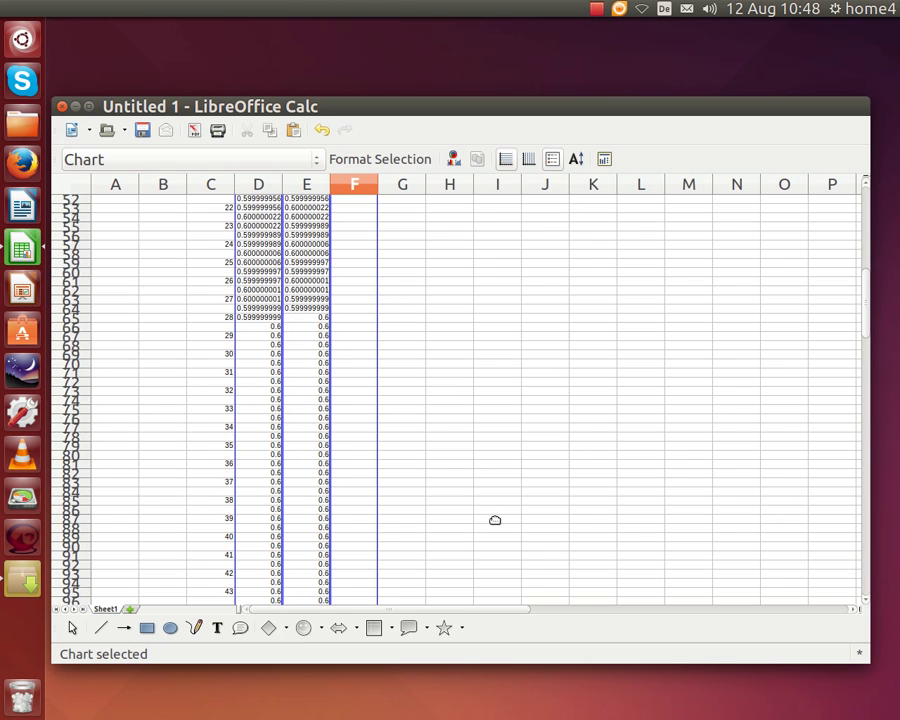
pyautogui.scroll(-20, 497, 522)
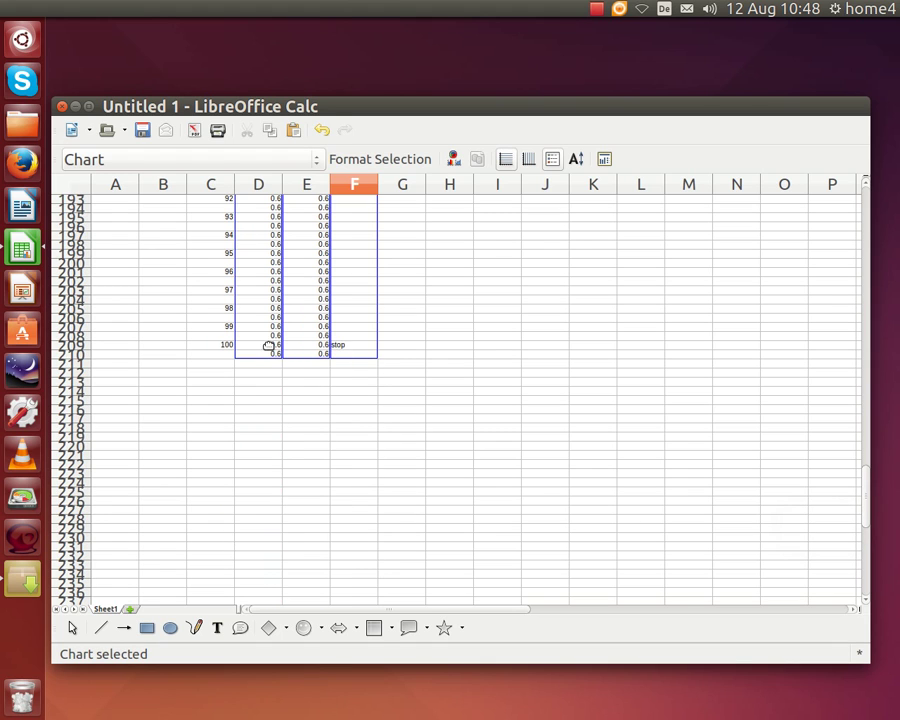
# - Leave chart editing and set the K value in cell A11 to 2.9
pyautogui.click(432, 335)
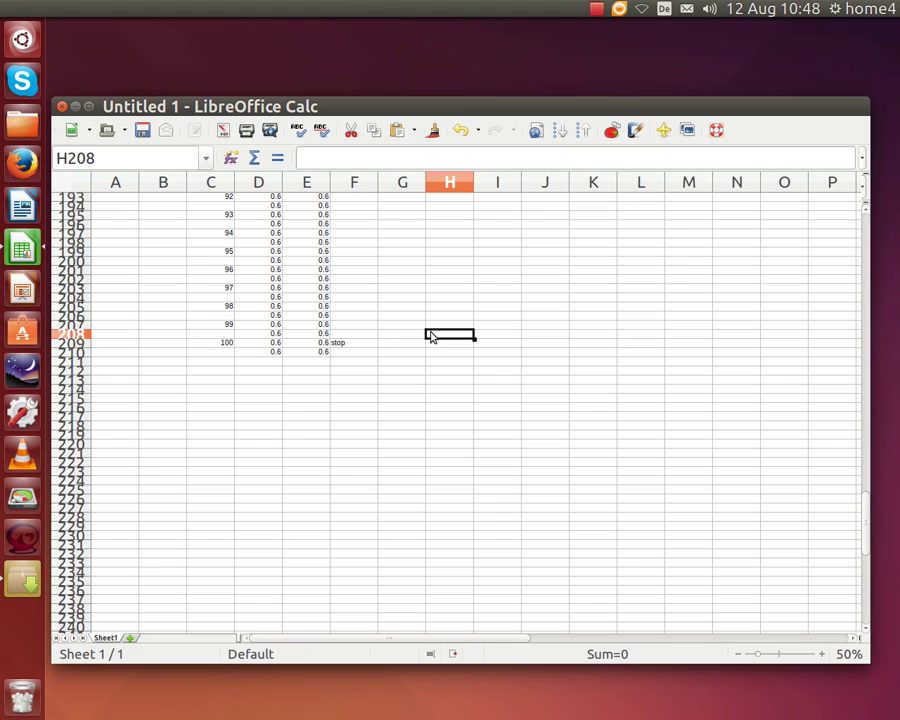
pyautogui.press('Left')
pyautogui.press('Left')
pyautogui.hotkey('ctrl', 'Up')
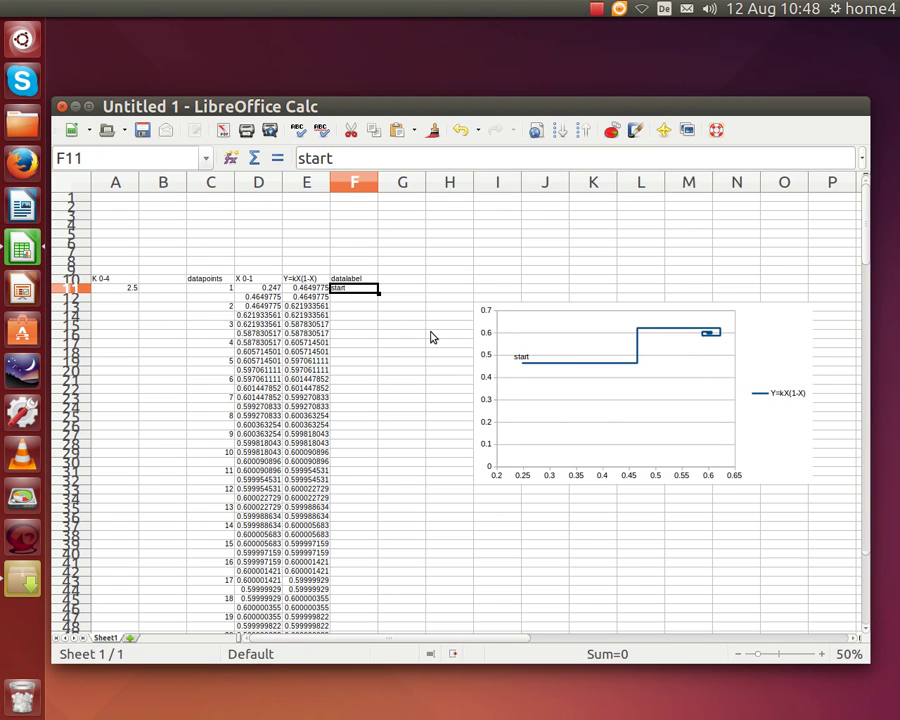
pyautogui.press('Left')
pyautogui.press('Left')
pyautogui.press('Left')
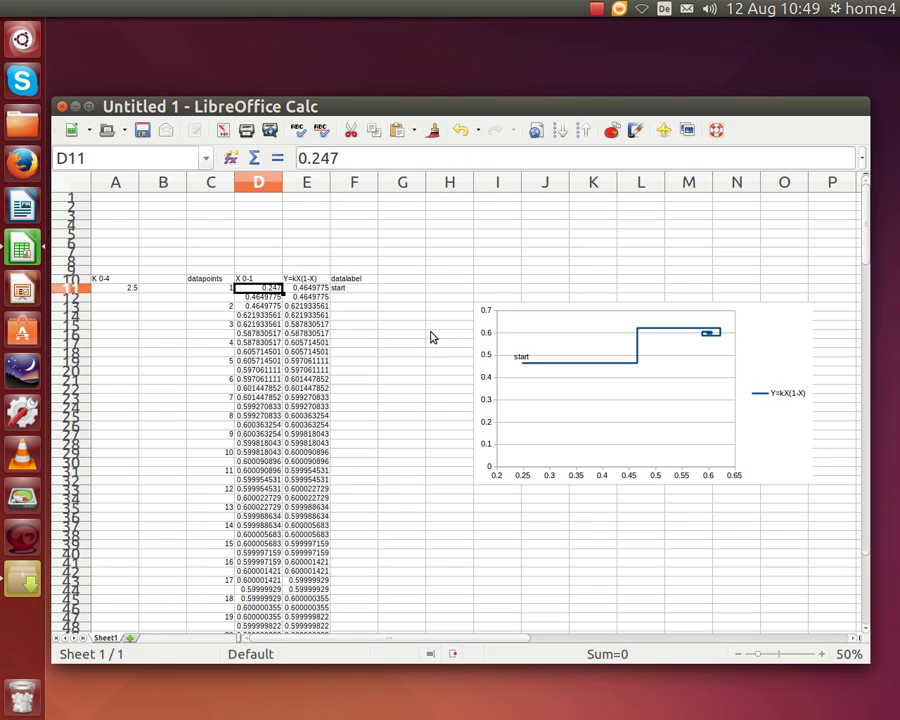
pyautogui.press('Left')
pyautogui.press('Left')
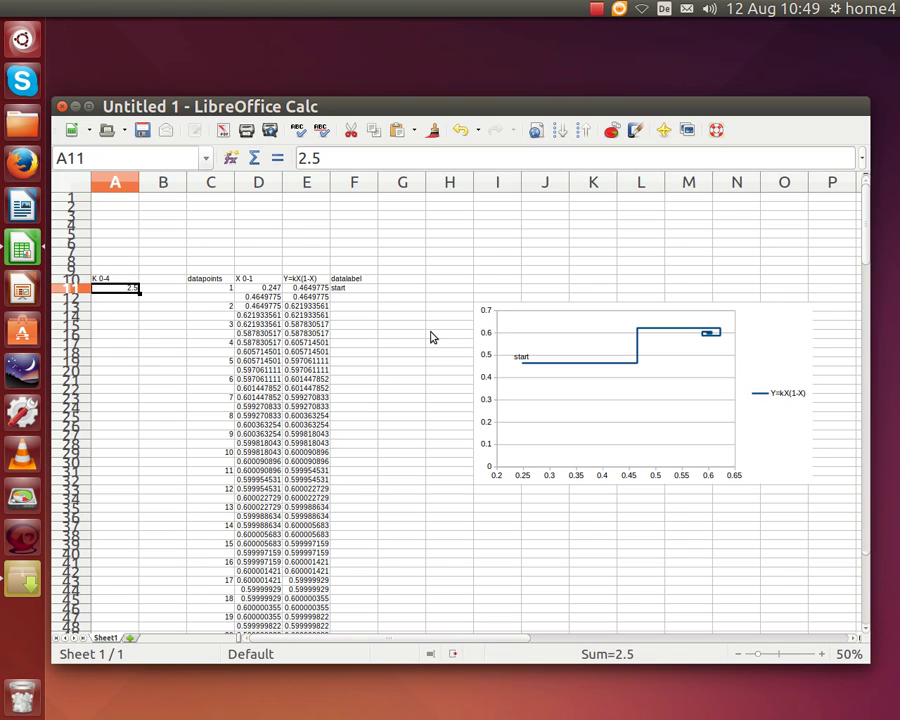
pyautogui.write('2')
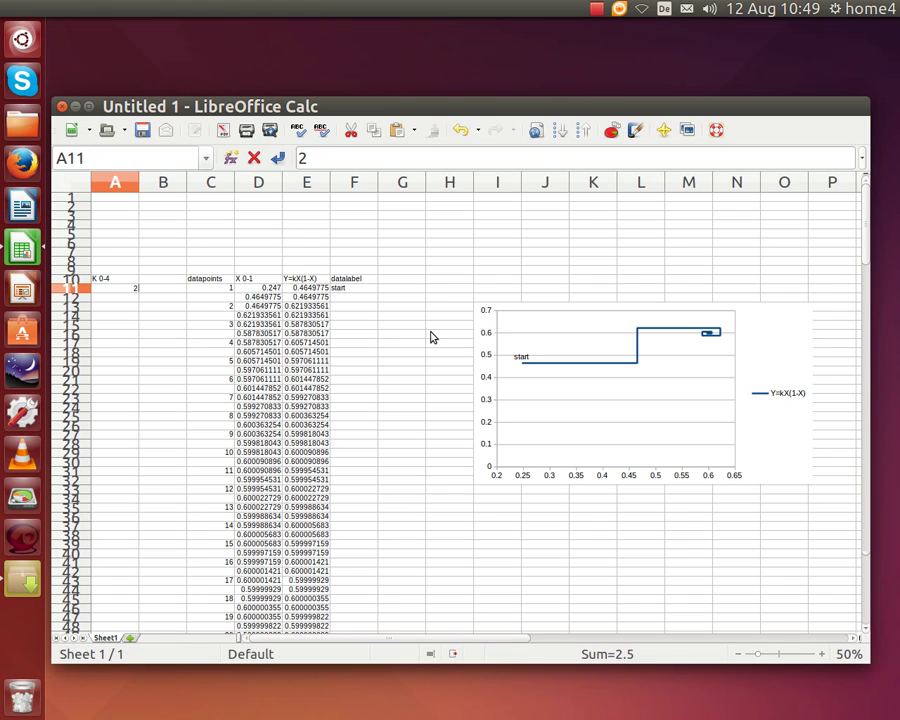
pyautogui.write('.9')
pyautogui.press('Return')
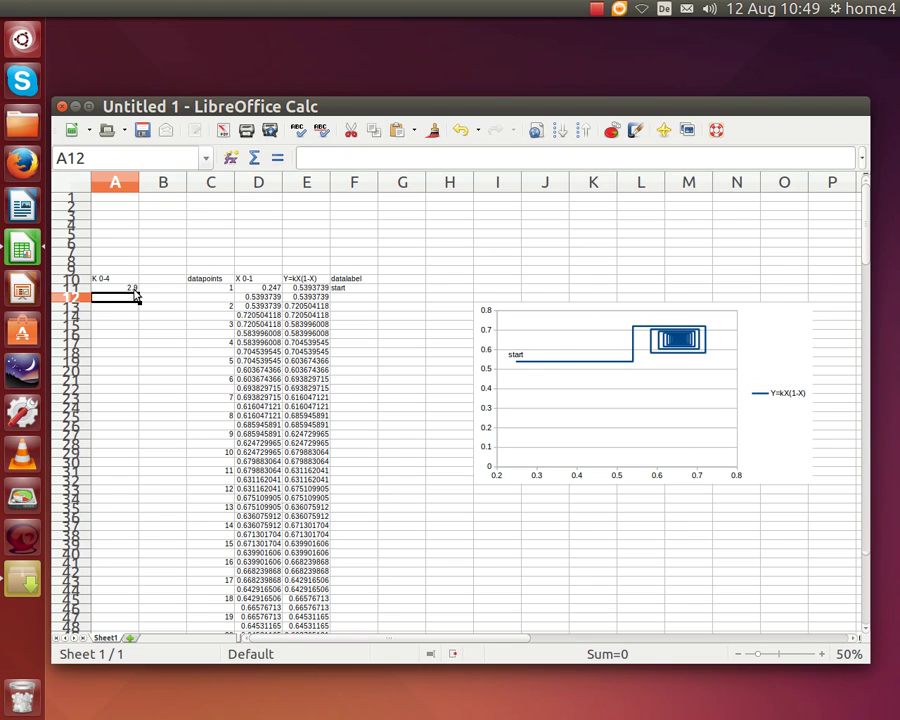
# - Set the K value in cell A11 to 3.9
pyautogui.click(133, 289)
pyautogui.write('2.9')
pyautogui.press('Return')
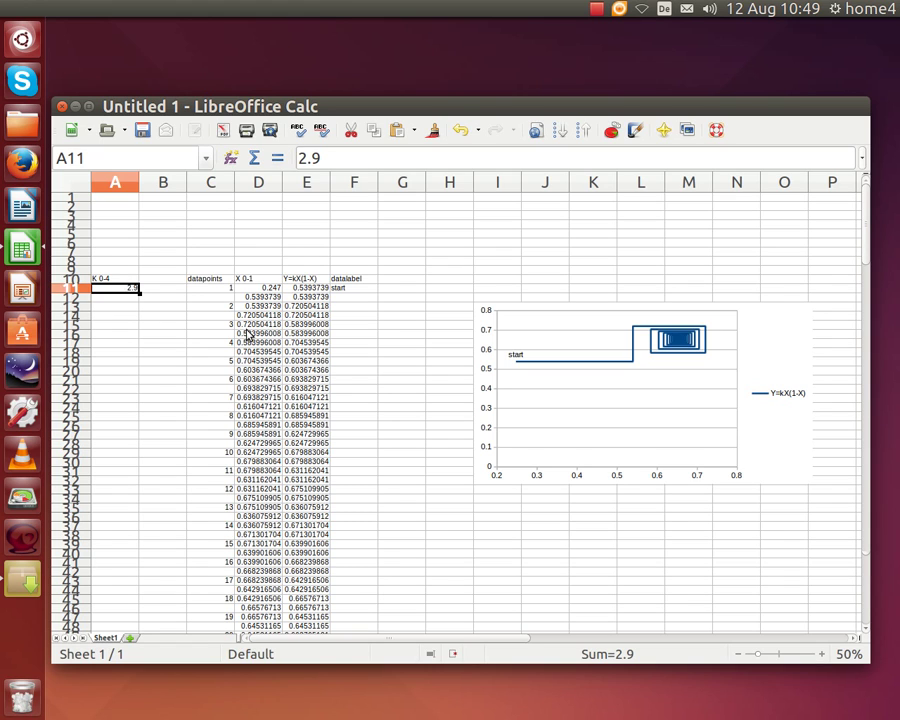
pyautogui.write('3.9')
pyautogui.press('Return')
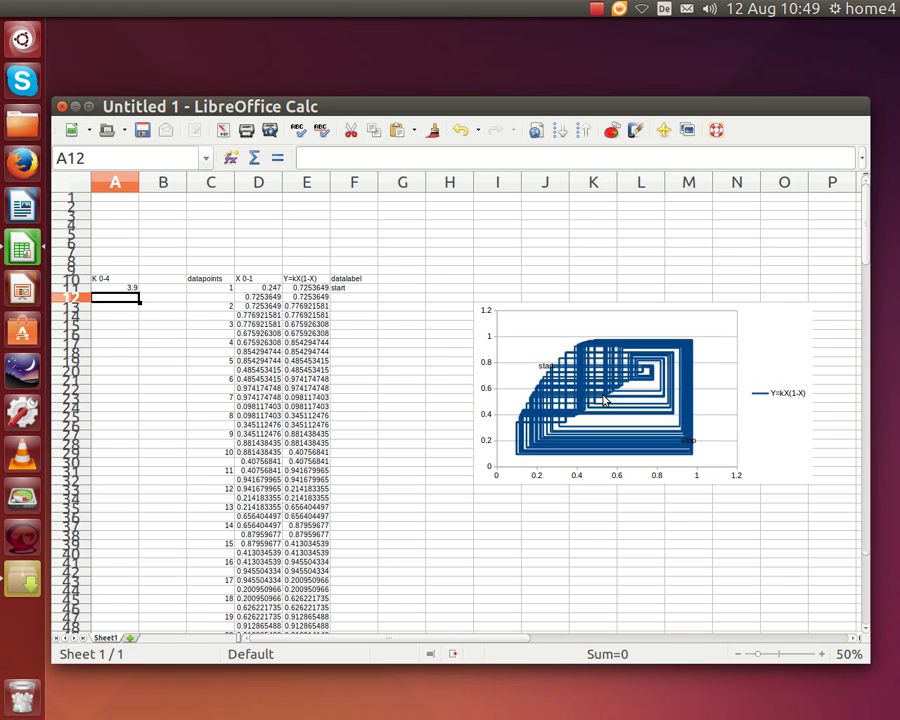
# - Leave chart editing and enlarge the chart object to about 17.3 × 12 cm, extending it upward and outward
pyautogui.rightClick(601, 391)
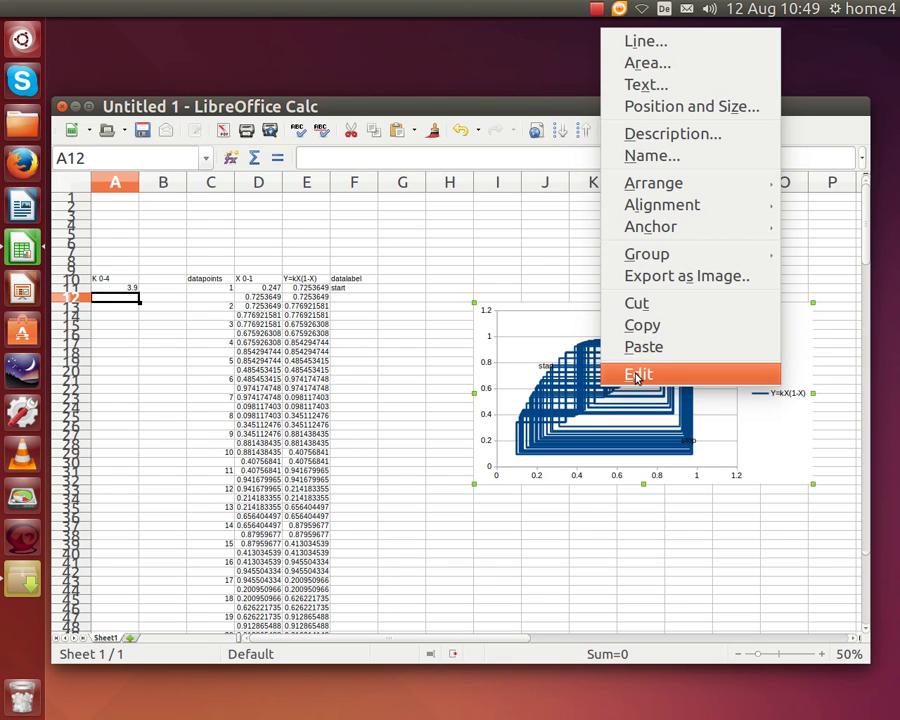
pyautogui.click(636, 377)
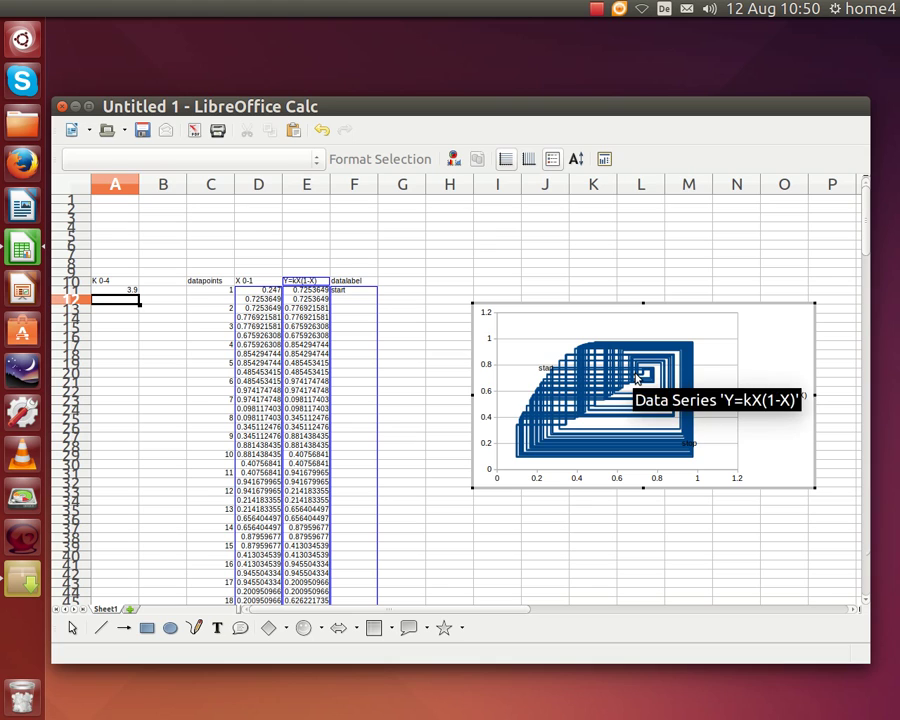
pyautogui.click(812, 300)
pyautogui.click(805, 303)
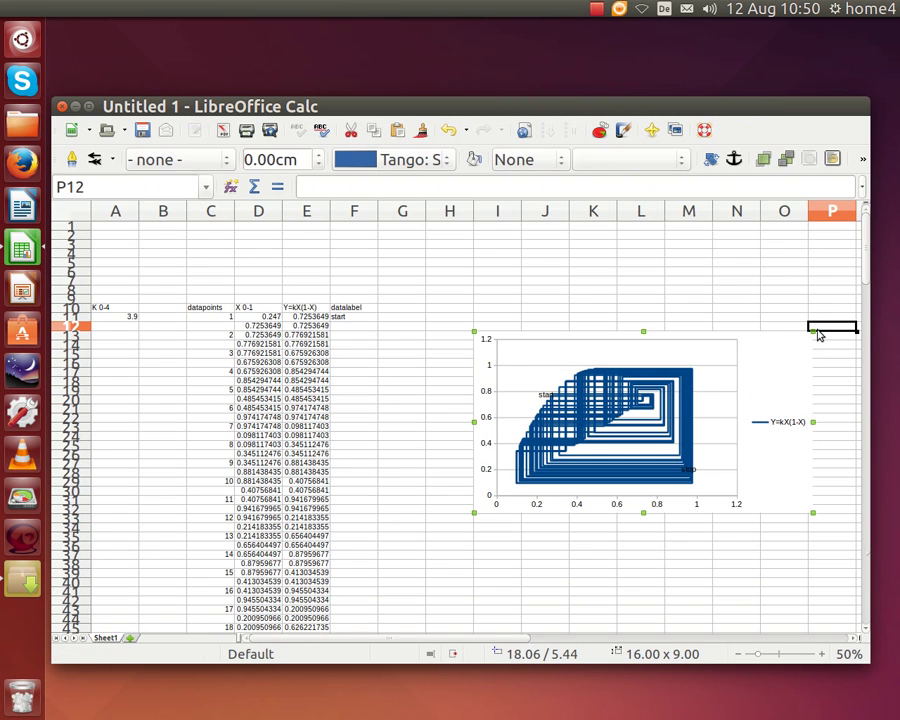
pyautogui.moveTo(806, 335); pyautogui.dragTo(838, 270)
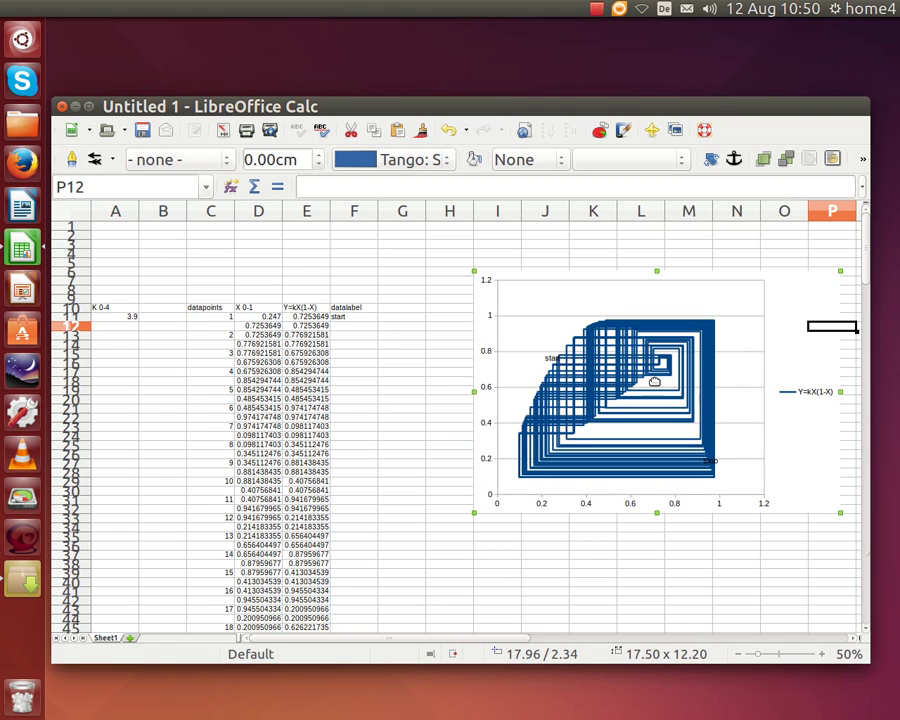
pyautogui.click(597, 10)
pyautogui.click(612, 50)
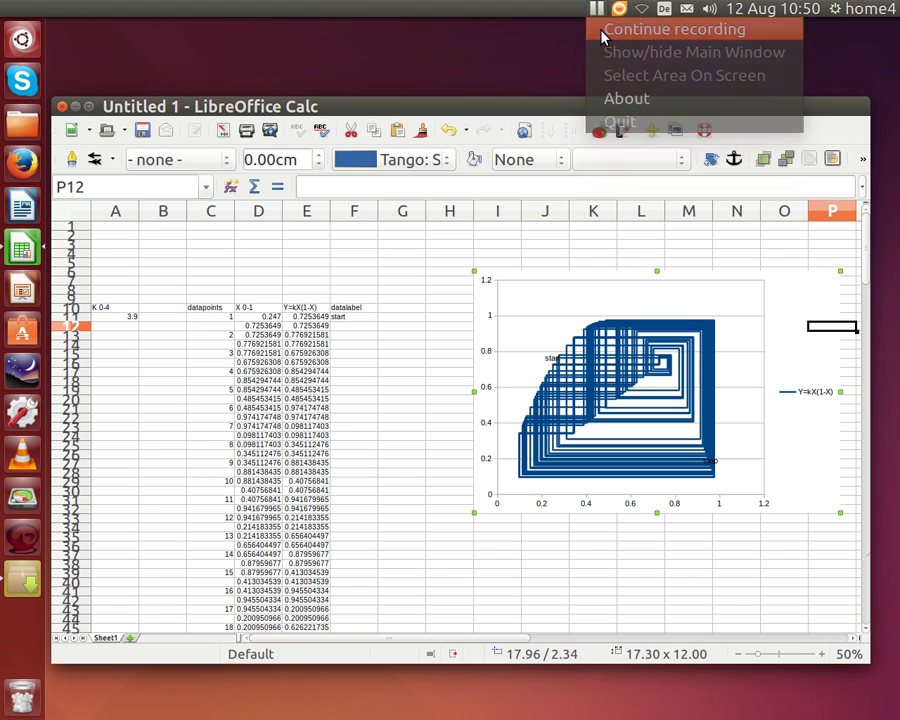
pyautogui.click(604, 31)
# - Format the Y=kX(1-X) data series in the chart with a line width of 0.00 cm
pyautogui.rightClick(613, 370)
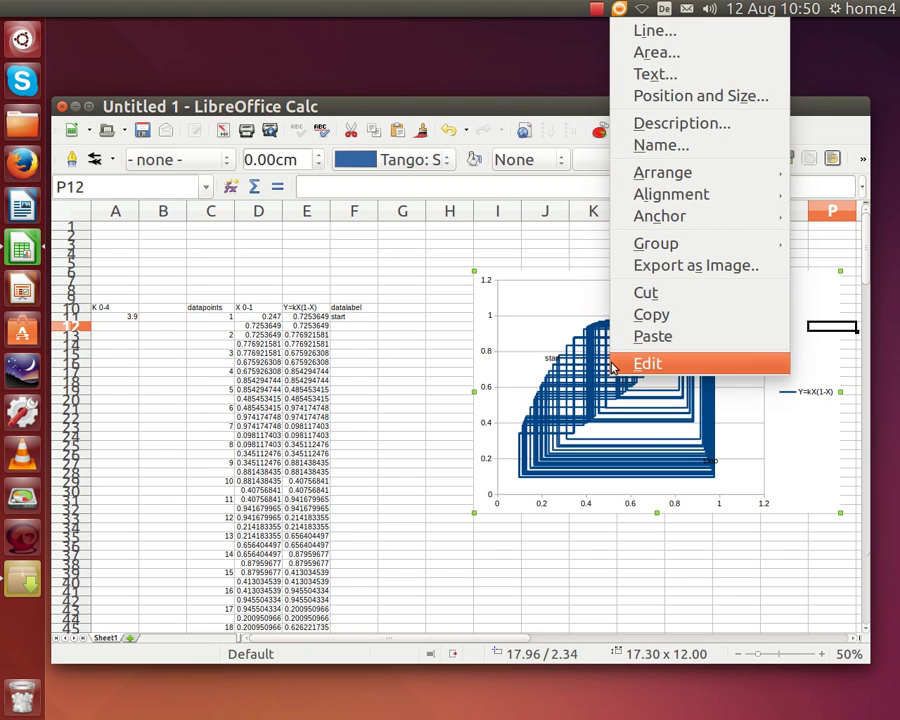
pyautogui.click(613, 366)
pyautogui.rightClick(614, 368)
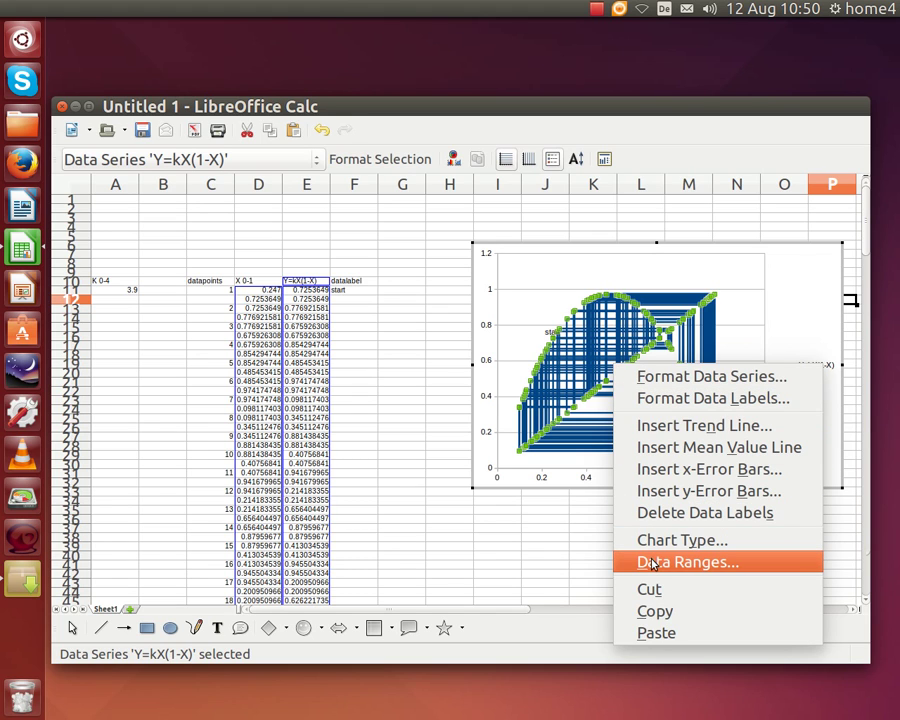
pyautogui.click(666, 378)
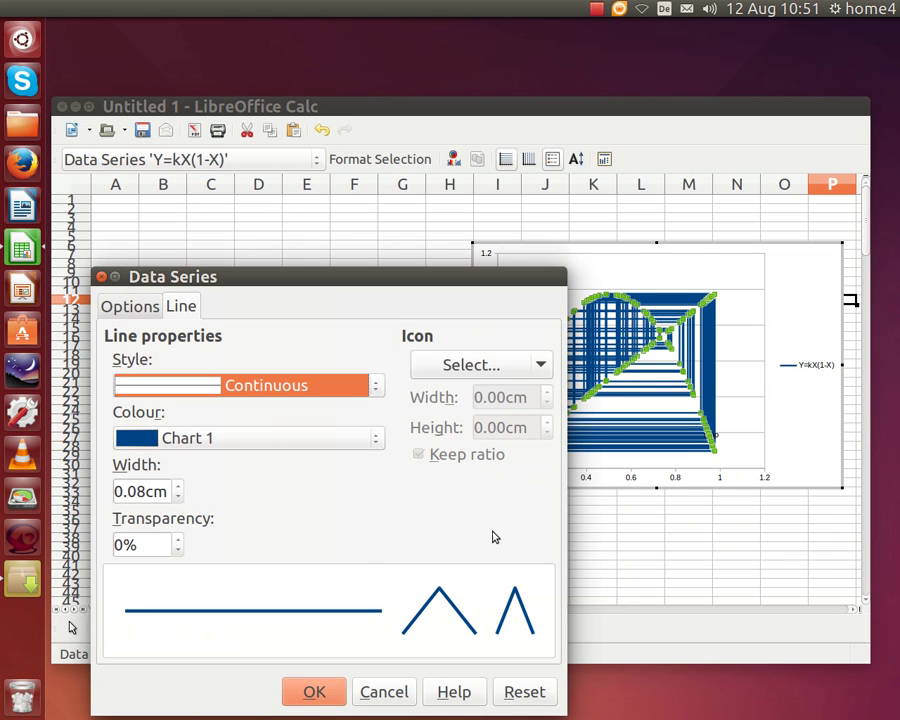
pyautogui.click(179, 501)
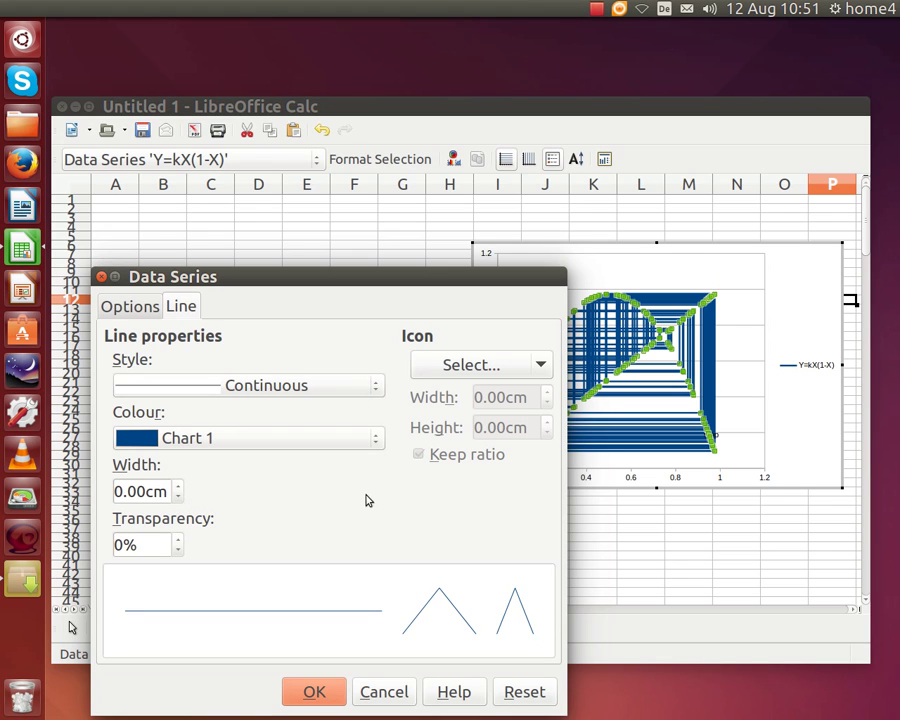
pyautogui.click(315, 689)
pyautogui.click(793, 406)
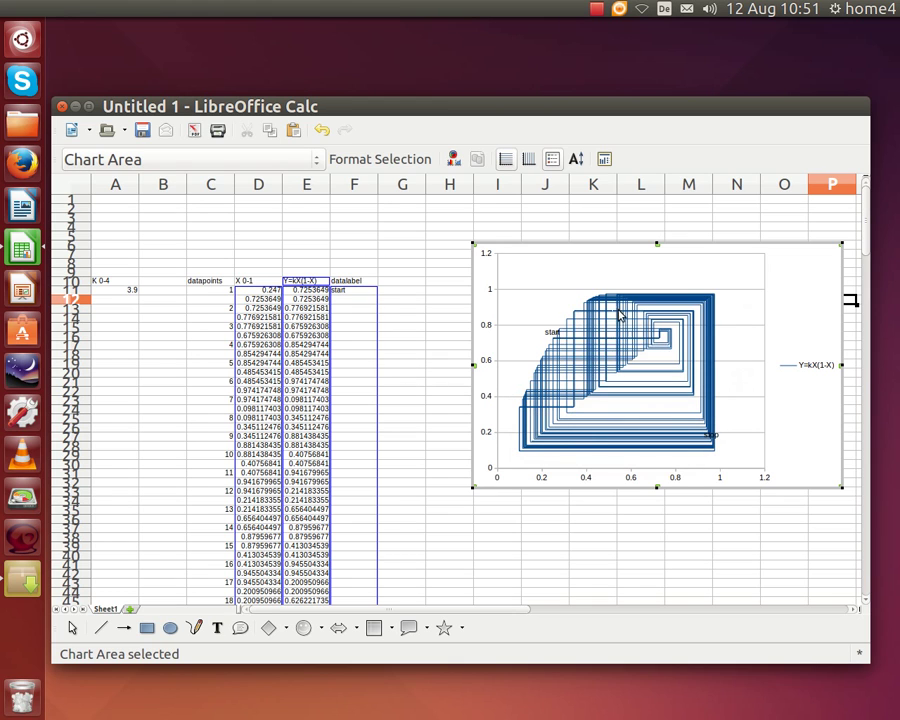
# - Try K values of 1.6 and 0.6 in cell A11 to compare the resulting chart curves
pyautogui.click(123, 291)
pyautogui.click(128, 290)
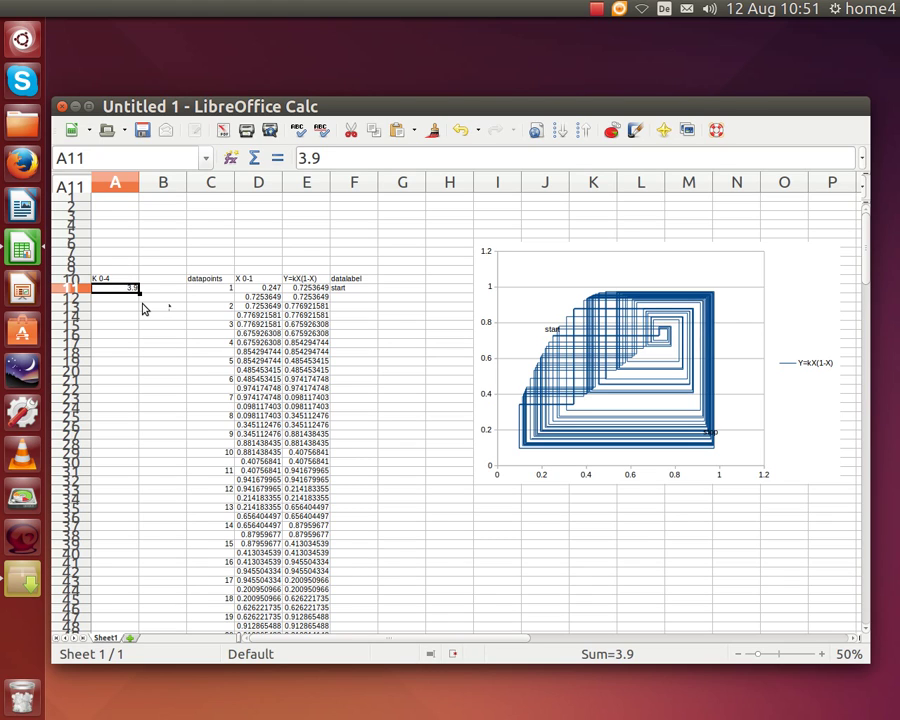
pyautogui.write('1.6')
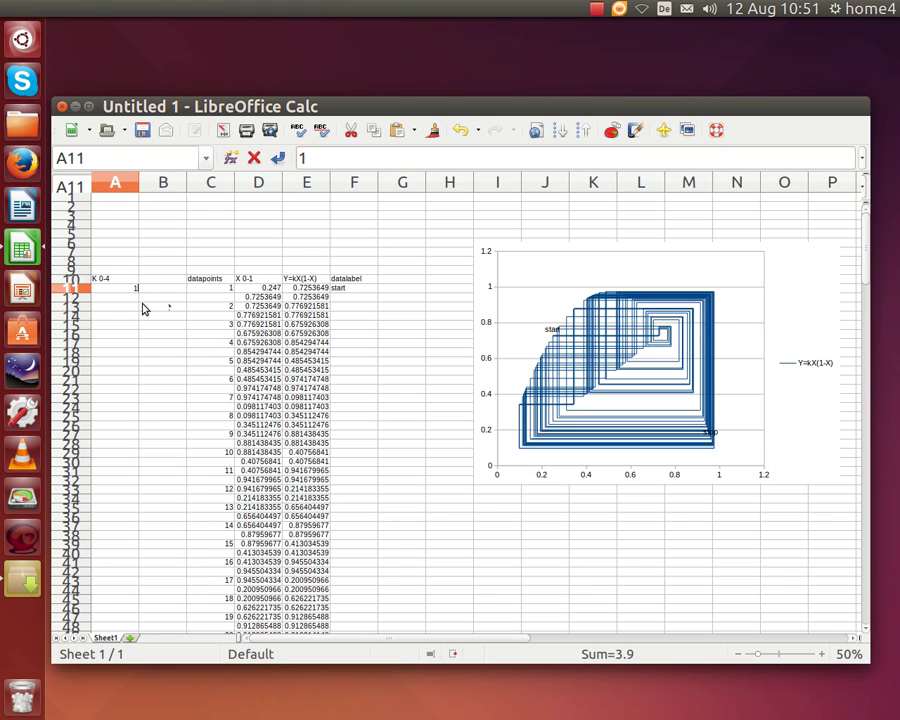
pyautogui.press('Return')
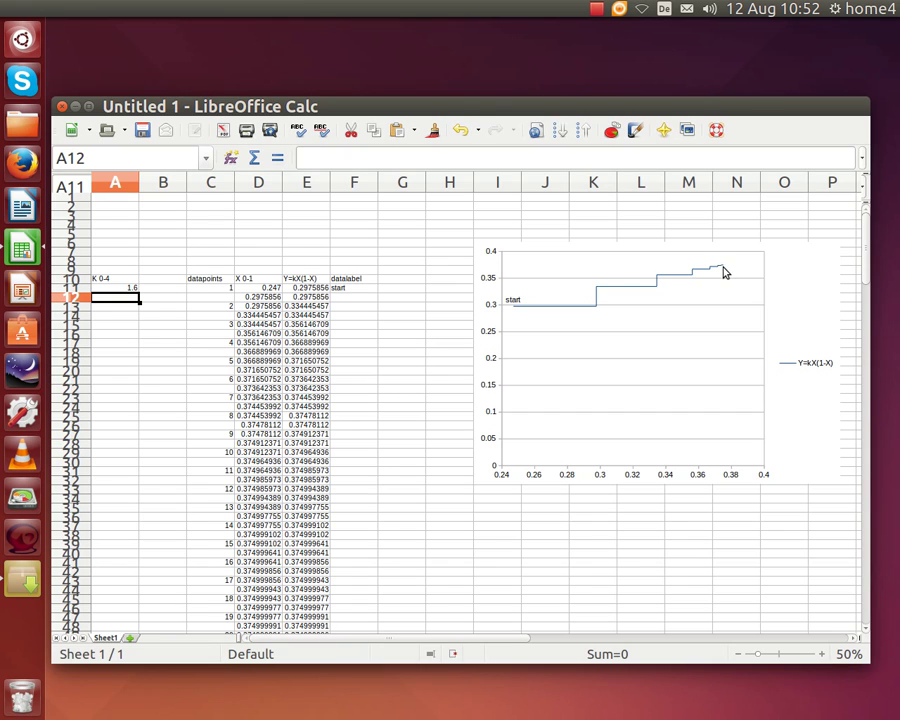
pyautogui.click(124, 288)
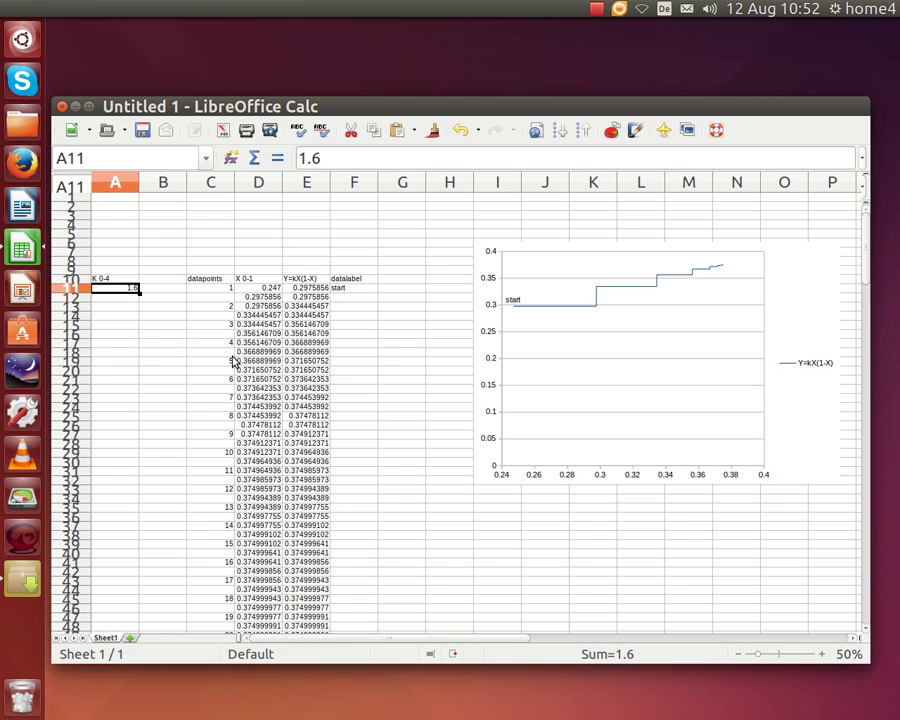
pyautogui.write('0.')
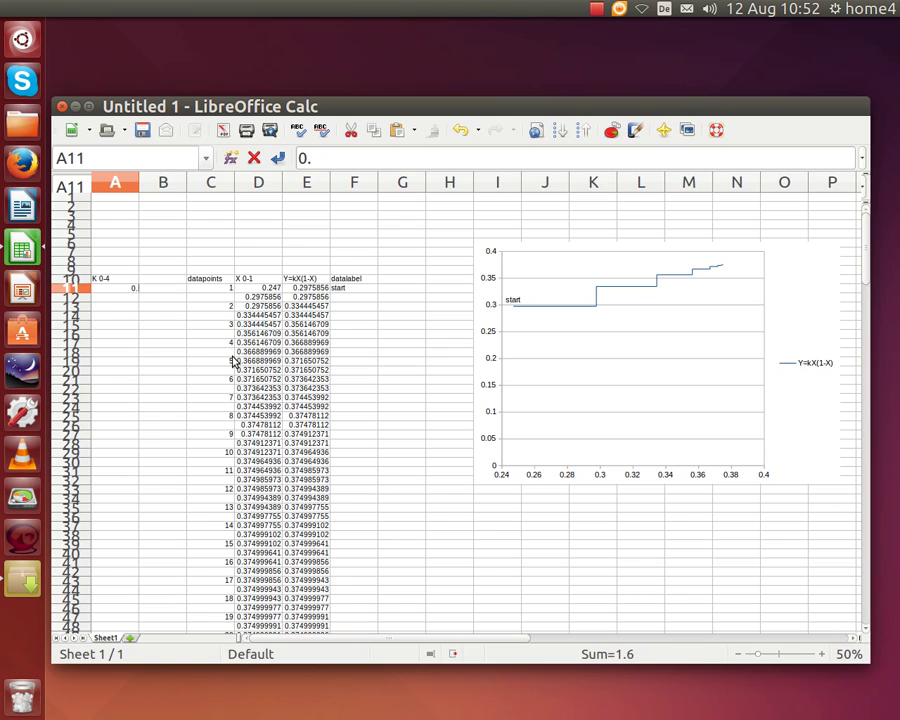
pyautogui.write('6')
pyautogui.press('Return')
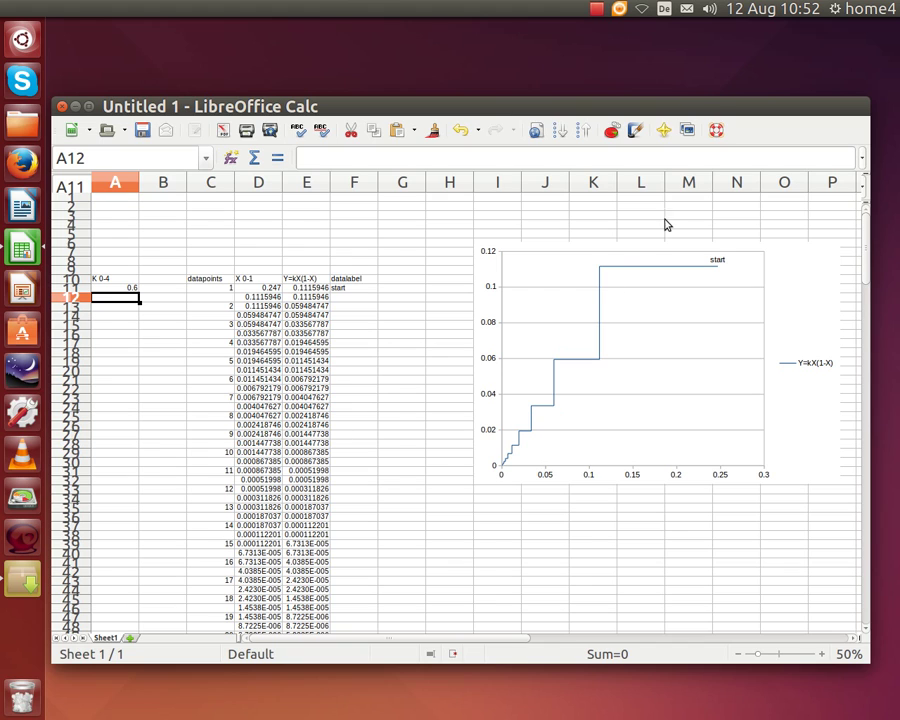
# - Return the K value in cell A11 to 1.6, and try 2.6 to compare the curves
pyautogui.press('Up')
pyautogui.write('1.6')
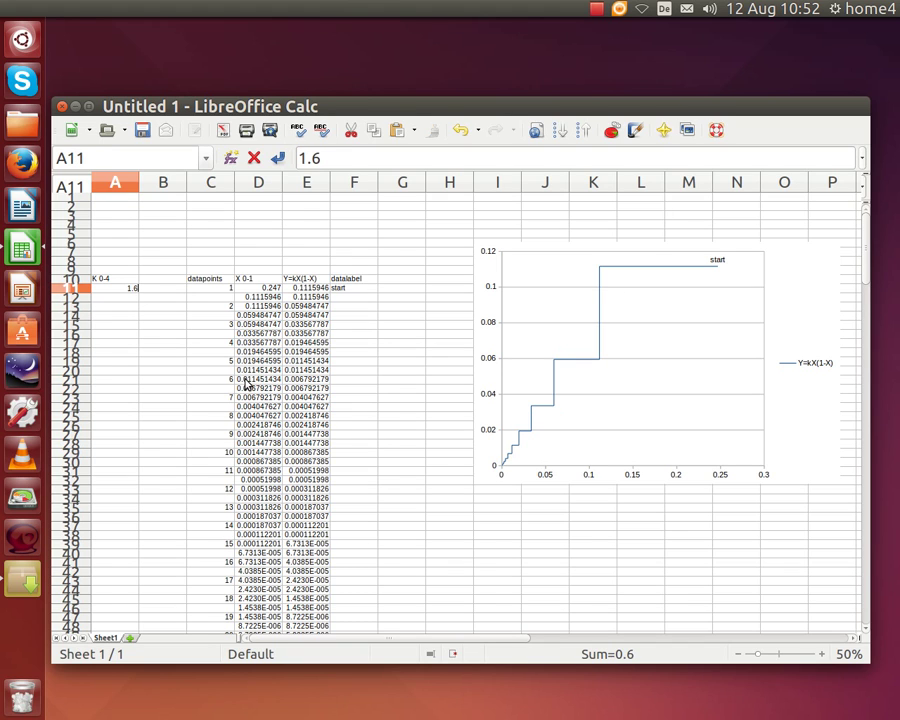
pyautogui.press('Return')
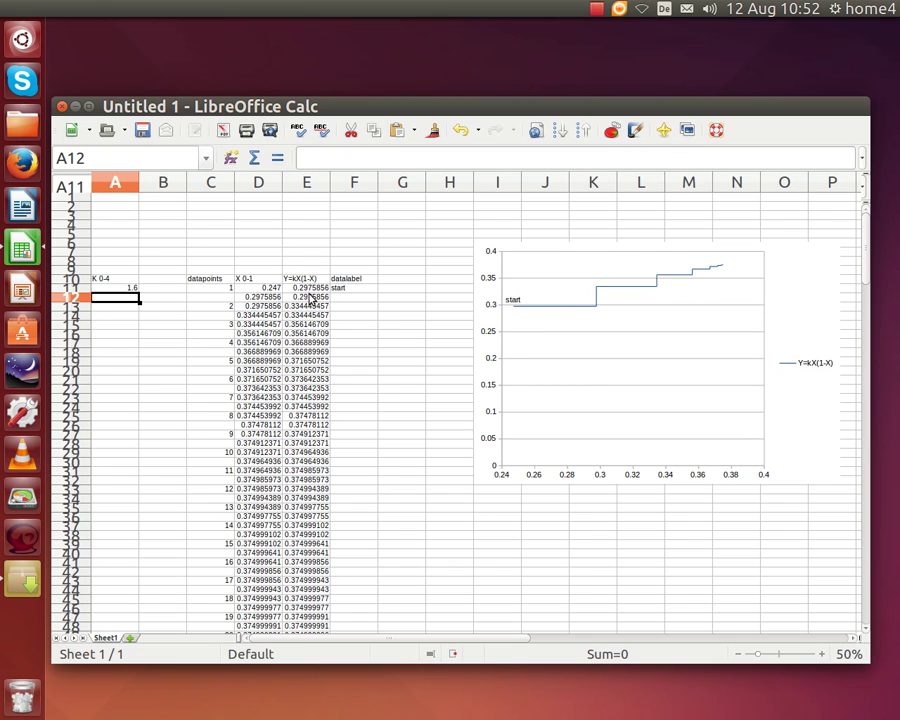
pyautogui.press('Up')
pyautogui.write('2')
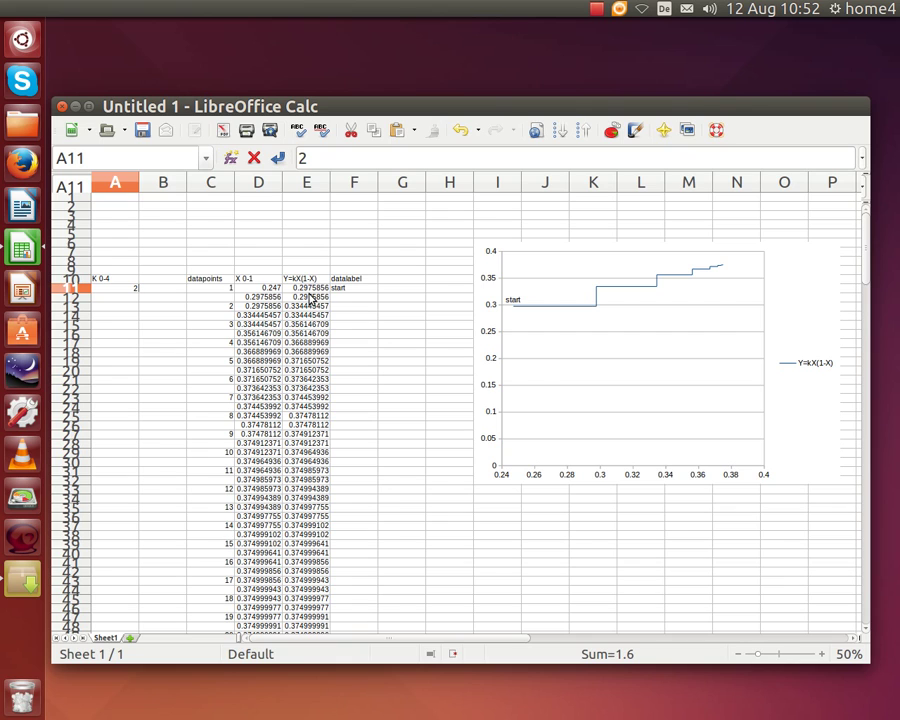
pyautogui.write('.6')
pyautogui.press('Return')
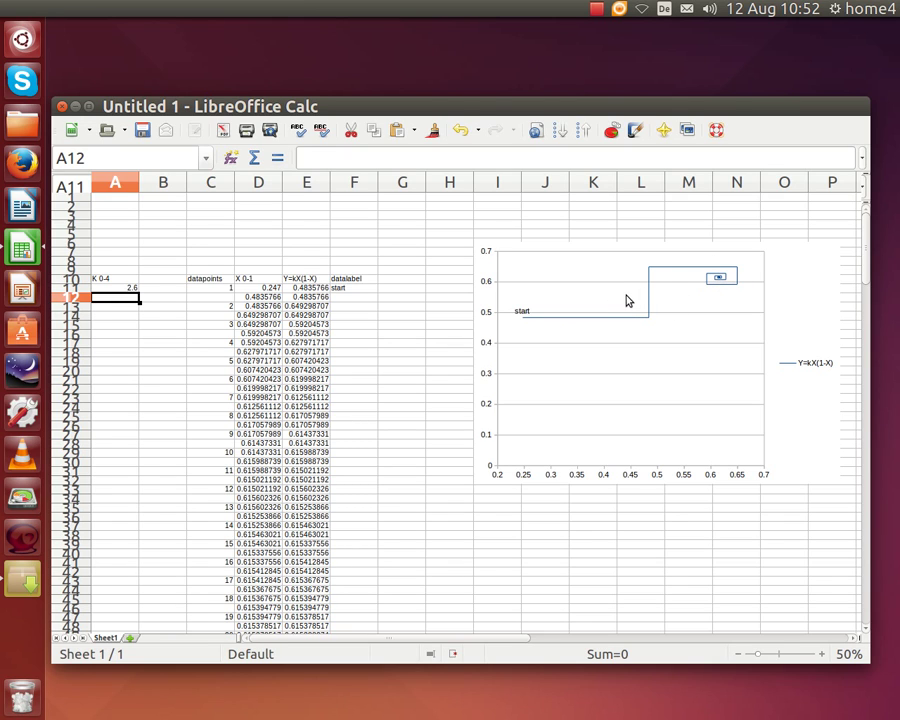
# - Set the K value in cell A11 back to 3.9 to plot the chaotic curve again
pyautogui.press('Up')
pyautogui.write('3.9')
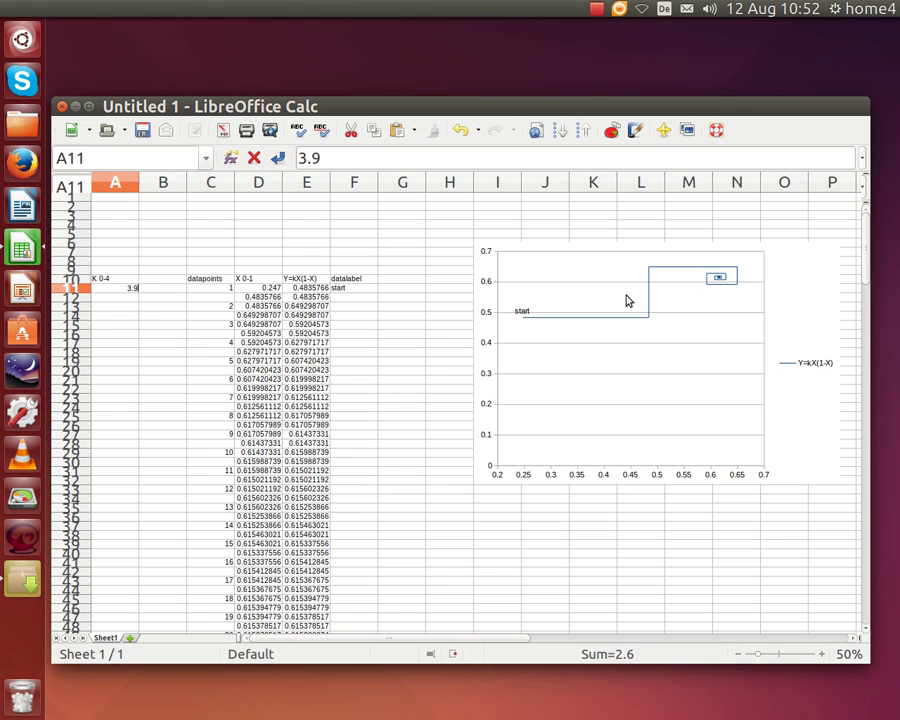
pyautogui.press('Return')
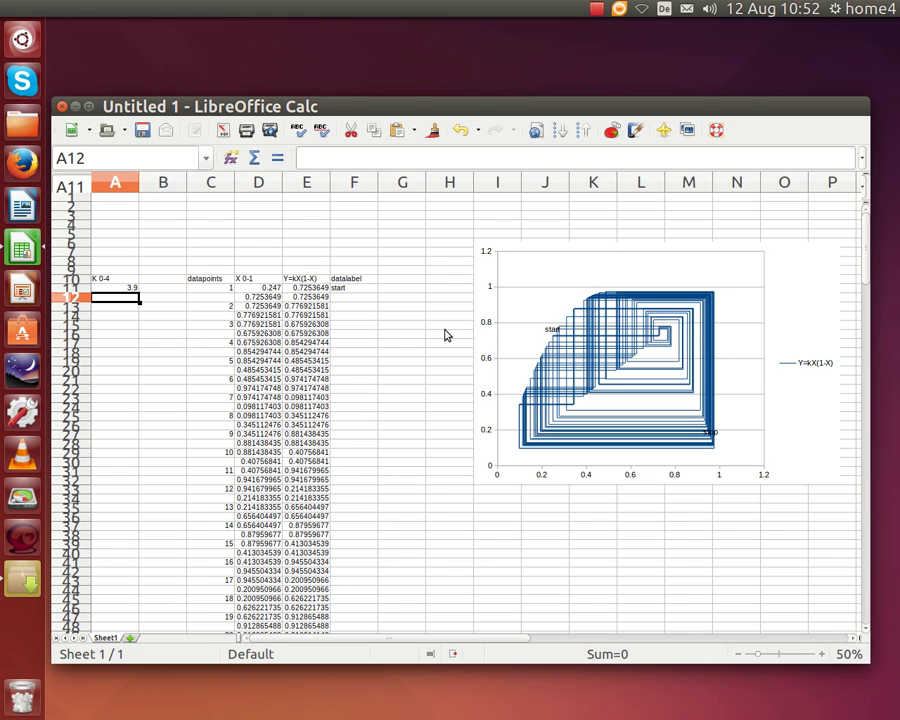
pyautogui.click(595, 12)
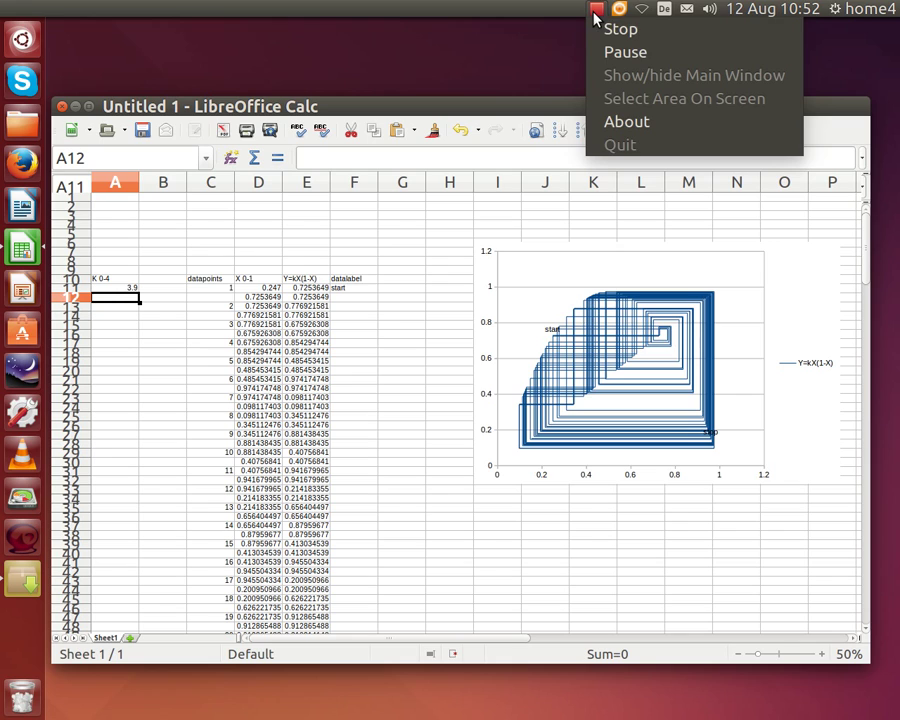
pyautogui.click(630, 54)
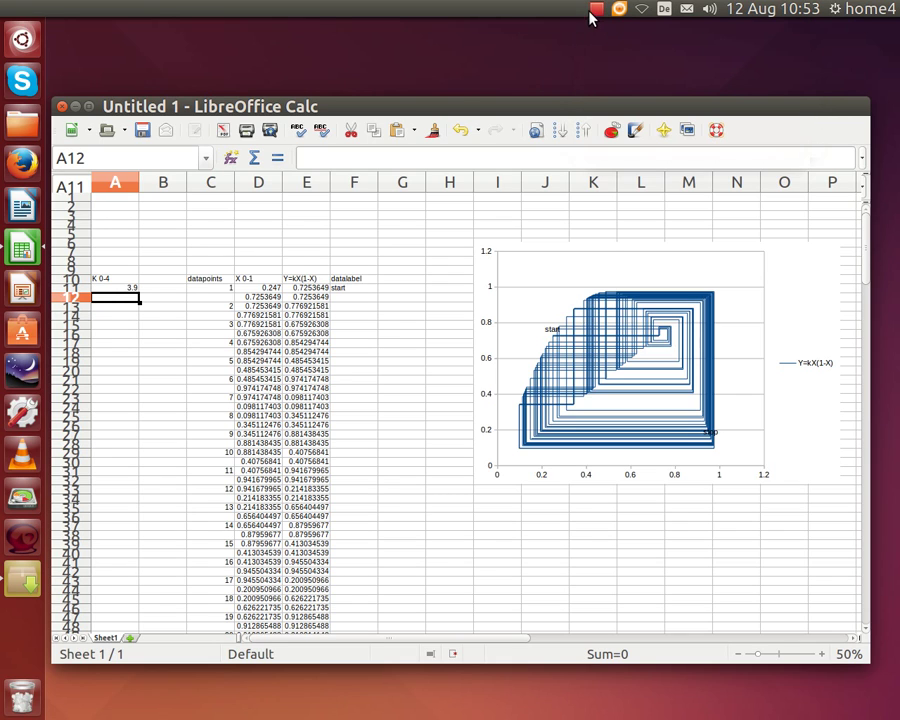